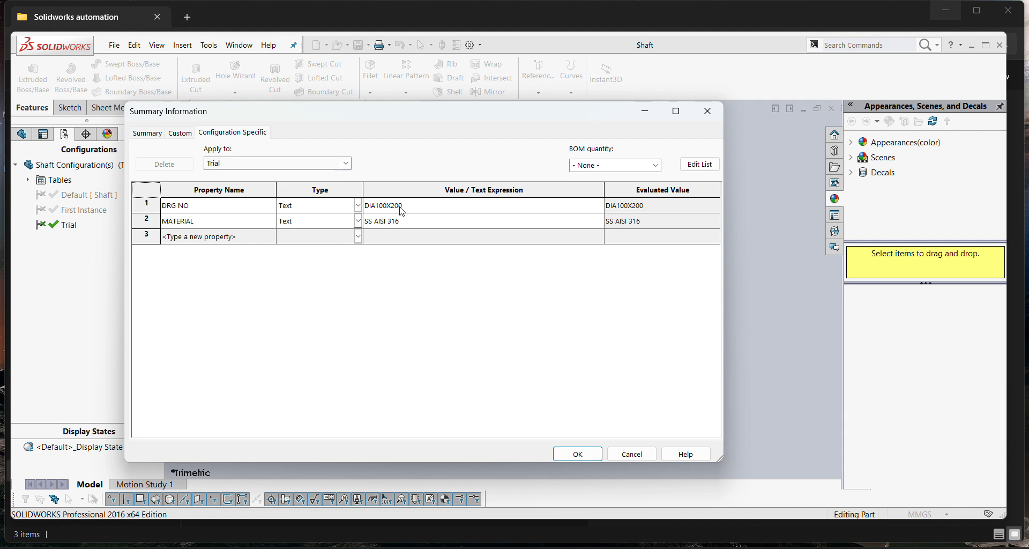
Step: Review the configuration-specific properties of the Default and First Instance configurations and close the Summary Information dialog
left_click(346, 164)
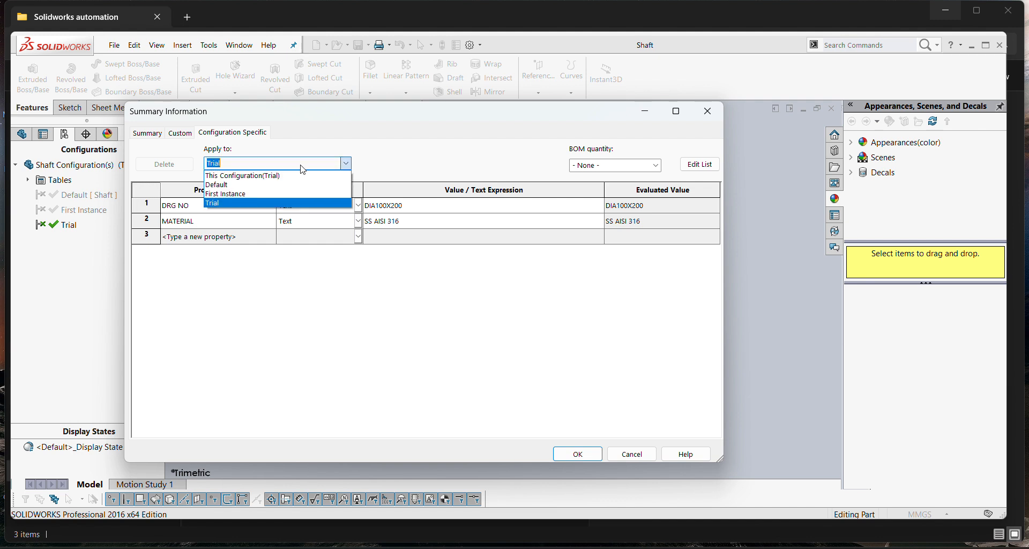
left_click(234, 185)
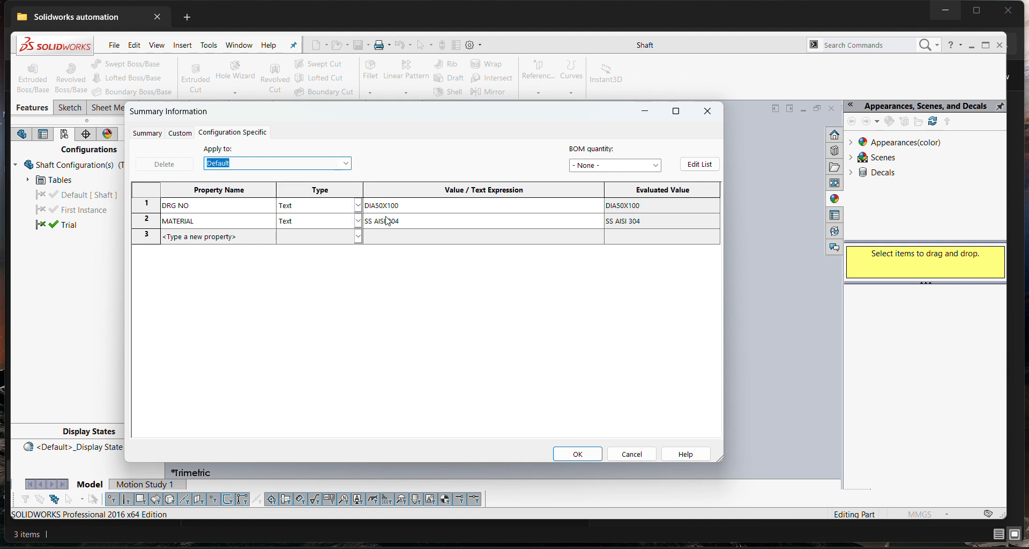
left_click(351, 167)
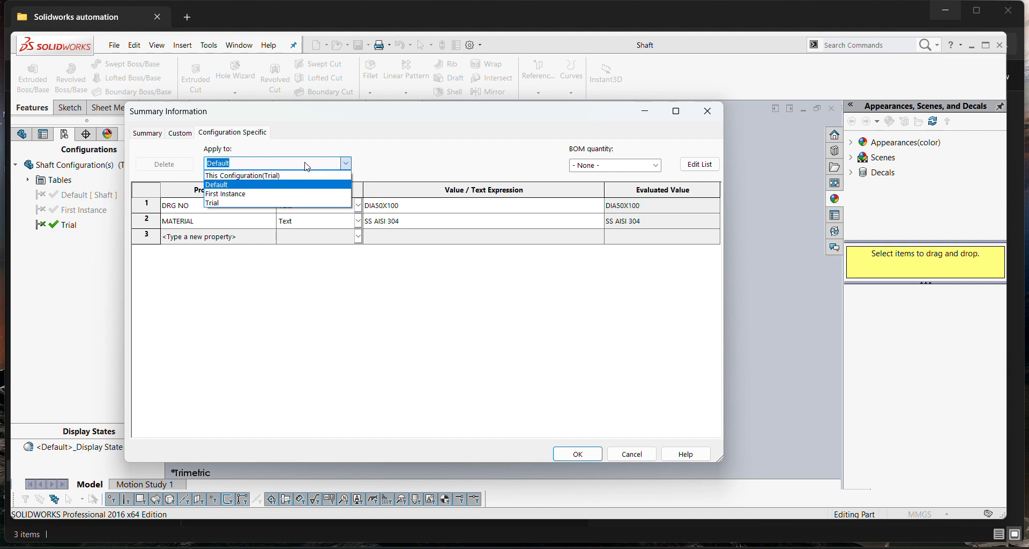
left_click(231, 192)
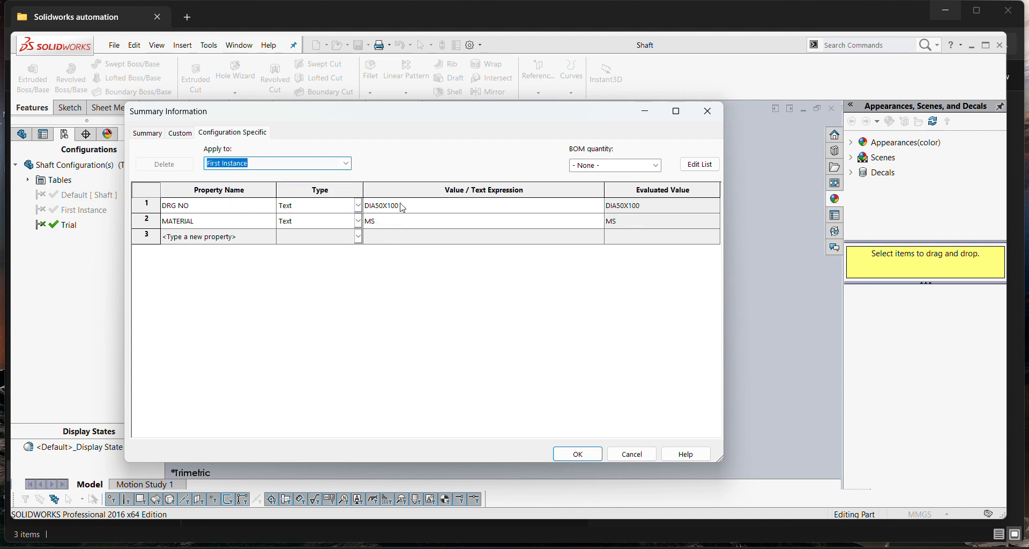
left_click(632, 454)
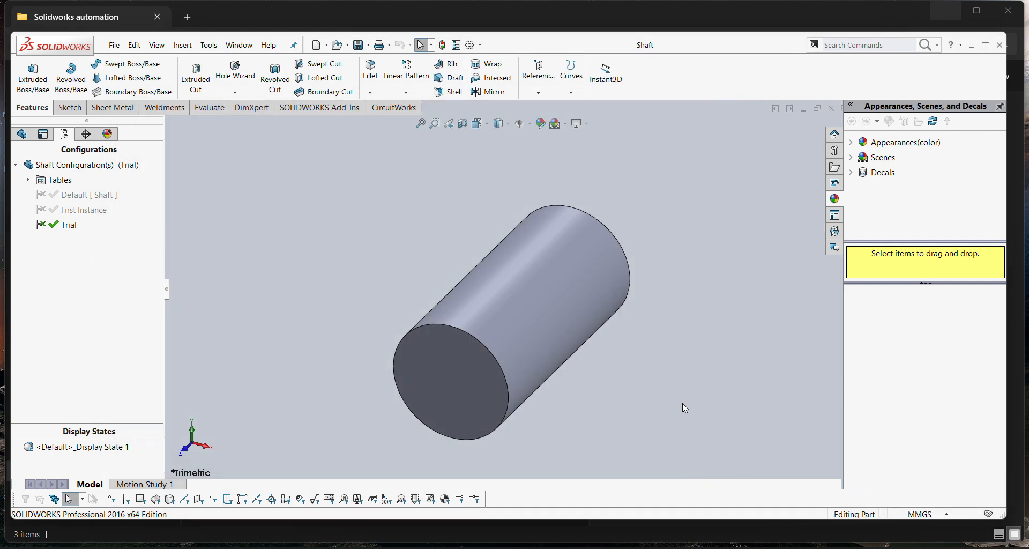
Step: Make a drawing from the Shaft part on a standard A (ANSI) Landscape sheet with the sheet format displayed
left_click(425, 128)
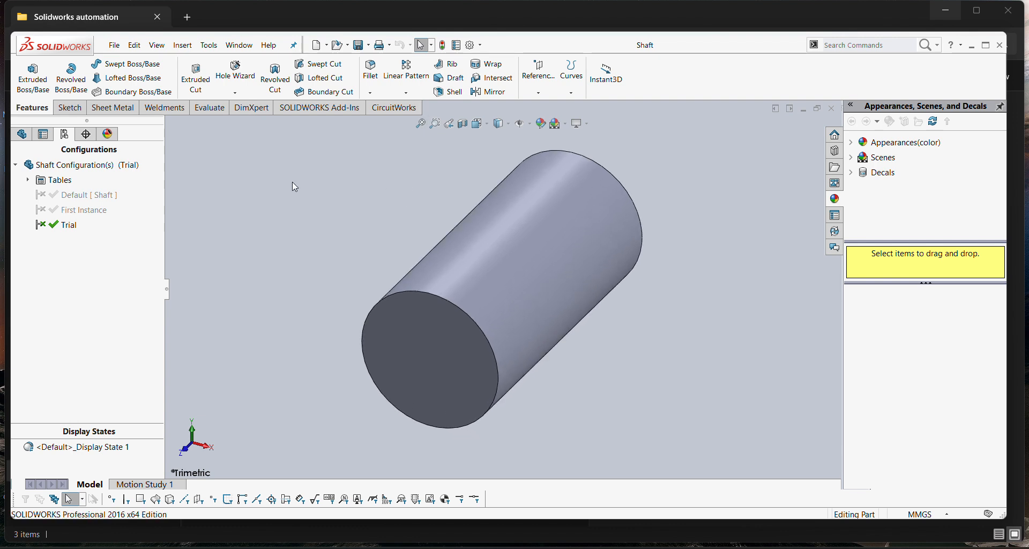
left_click(114, 45)
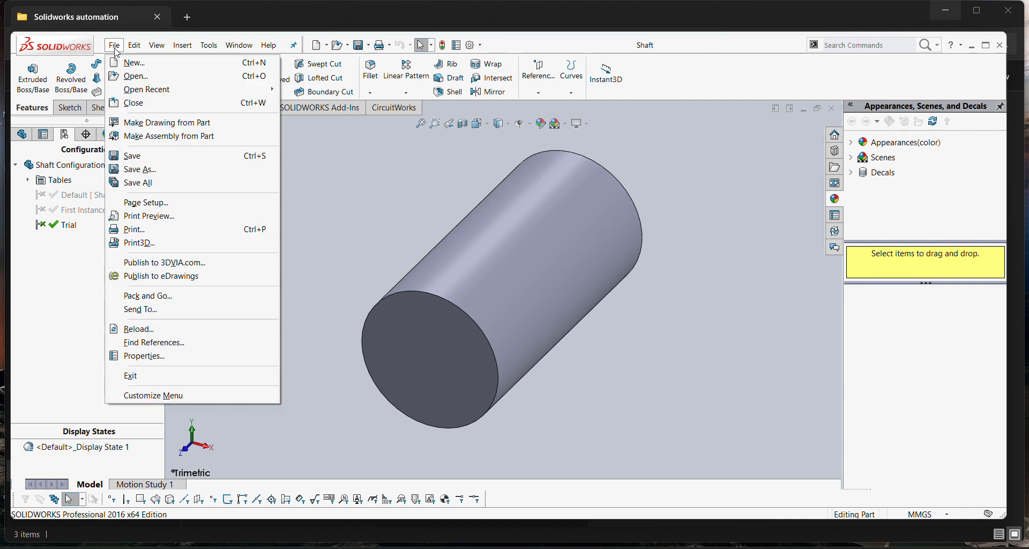
left_click(152, 123)
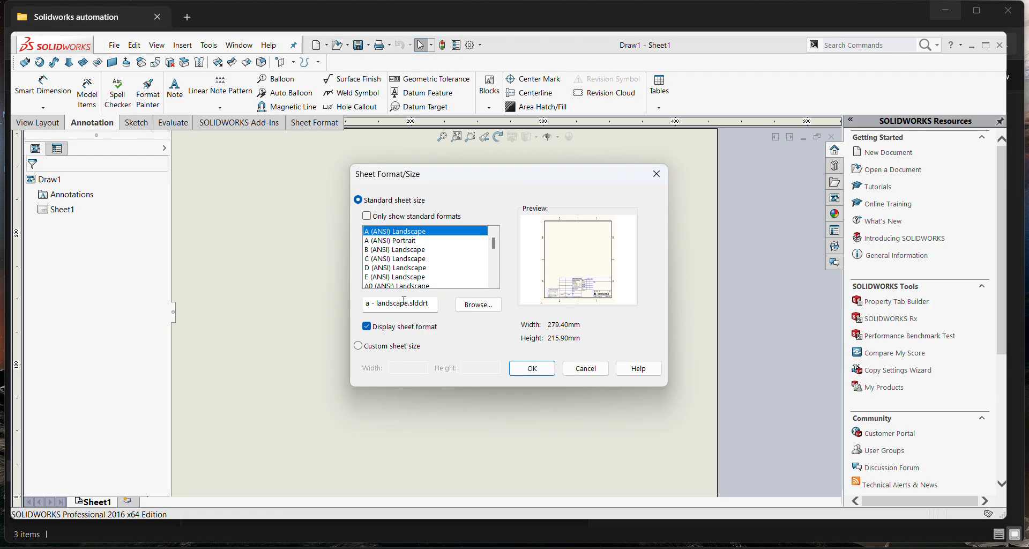
left_click(536, 368)
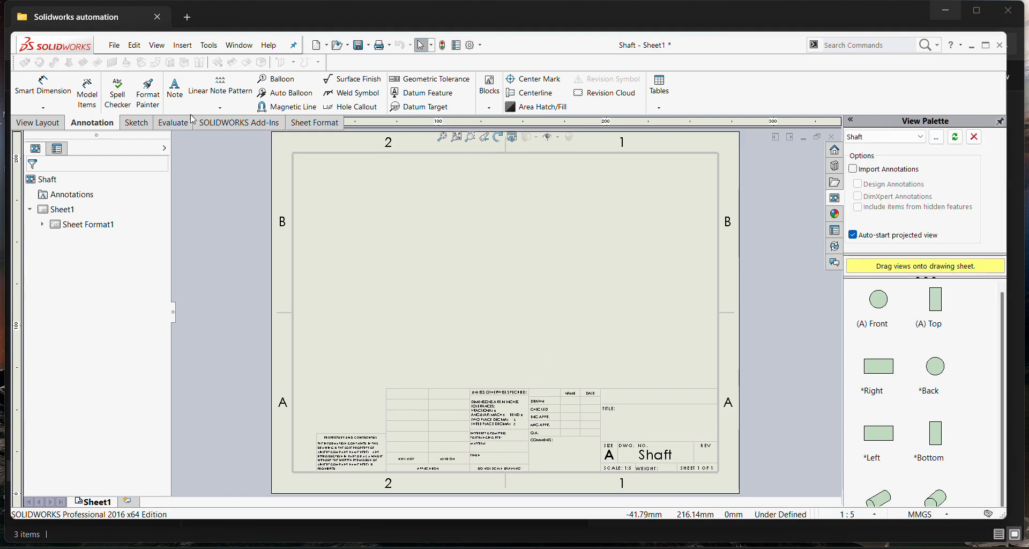
Step: Place a trimetric model view of the Shaft's Trial configuration in the upper-left area of the drawing sheet
left_click(35, 127)
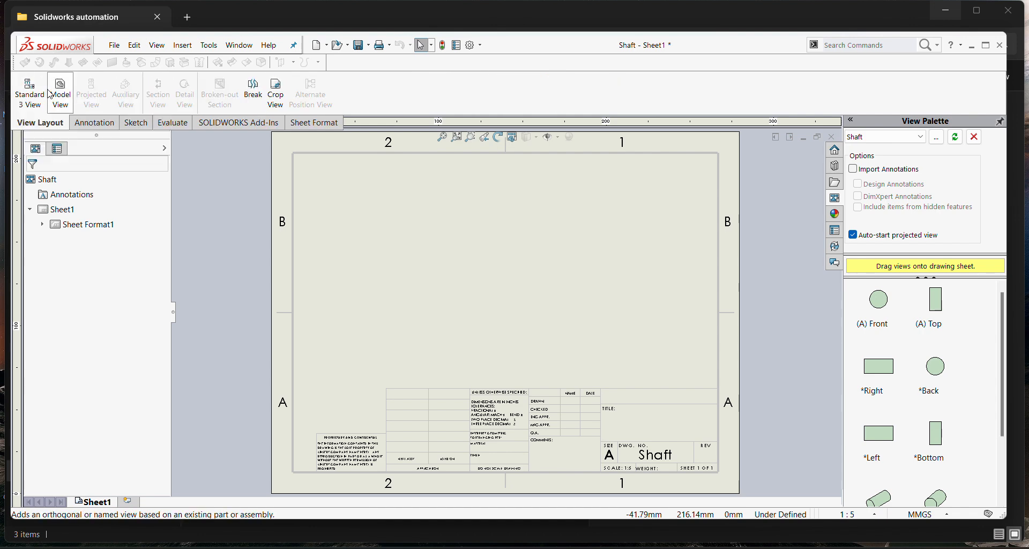
left_click(61, 92)
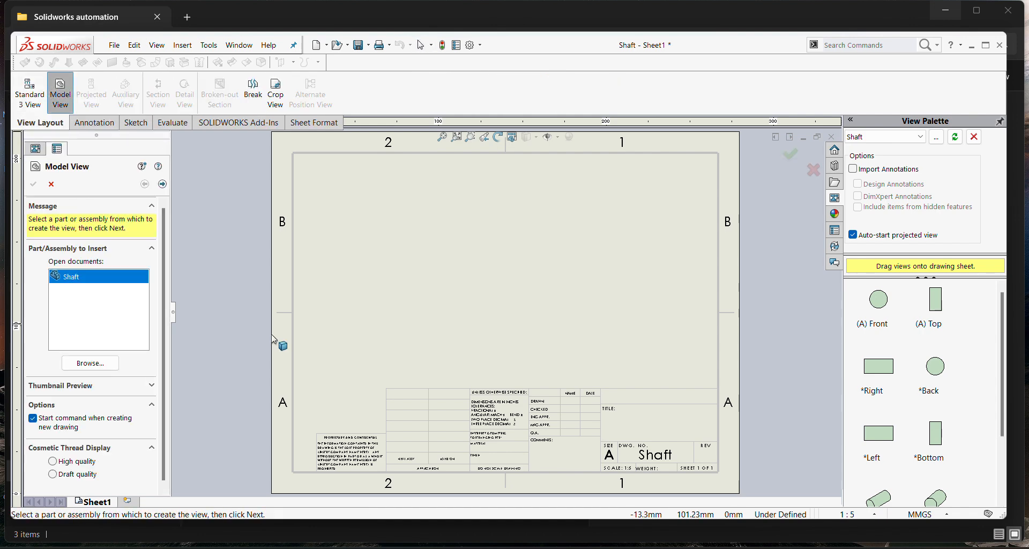
double_click(85, 286)
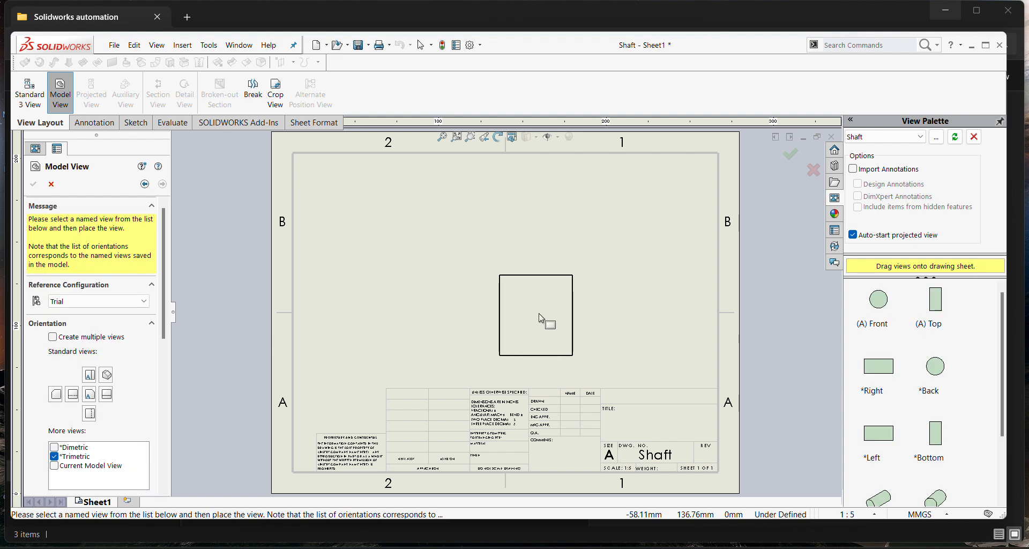
left_click(373, 238)
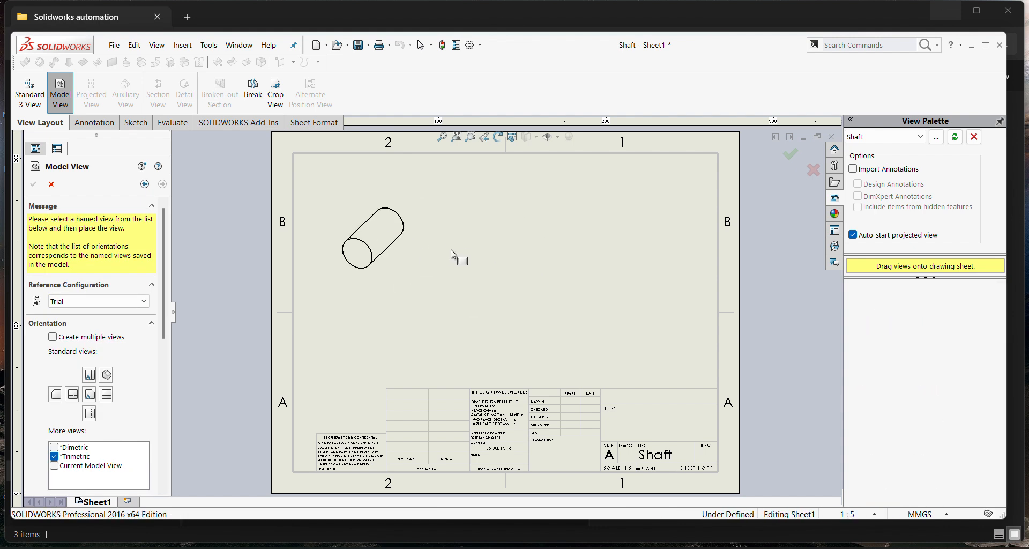
key("Escape")
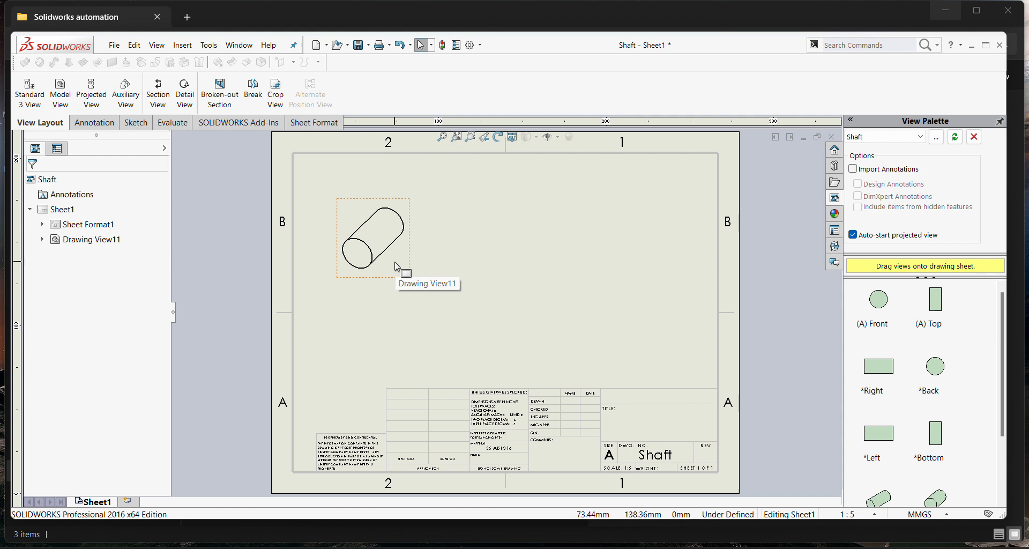
Step: Change the placed view to the Right orientation and project a circular end view horizontally to its right
left_click(397, 260)
left_click(108, 301)
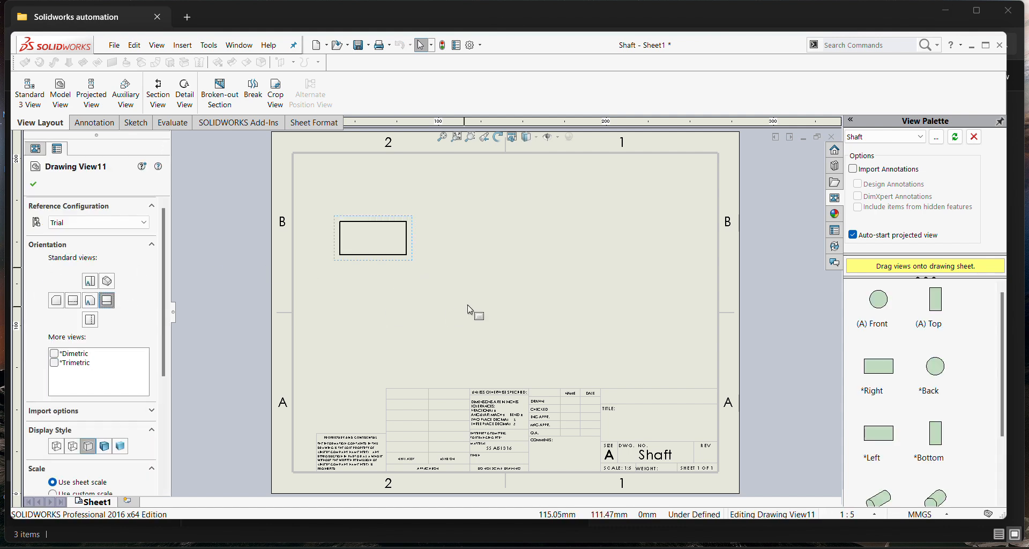
left_click(102, 98)
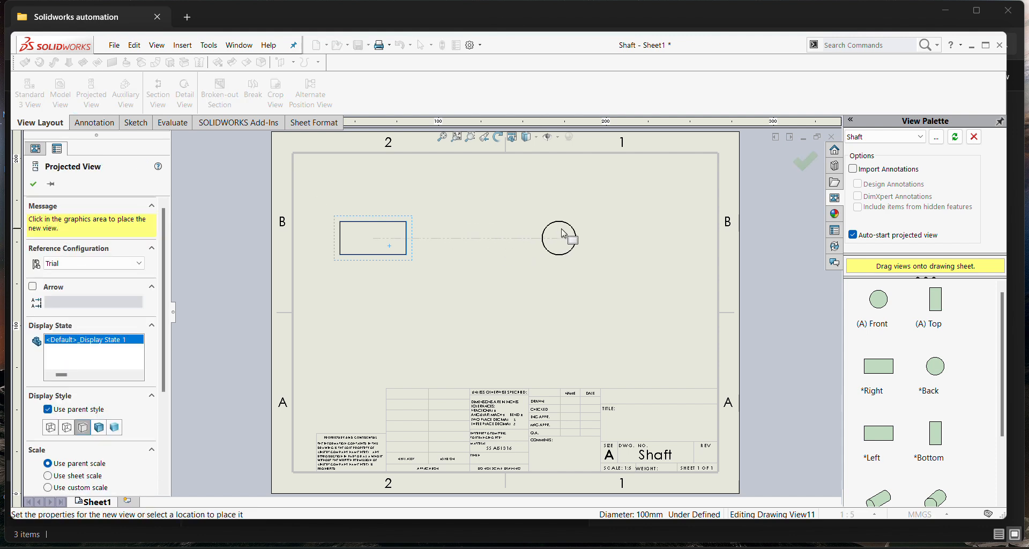
left_click(563, 234)
Step: Insert the model dimensions into the rectangular shaft view as model items from the selected feature
left_click(365, 234)
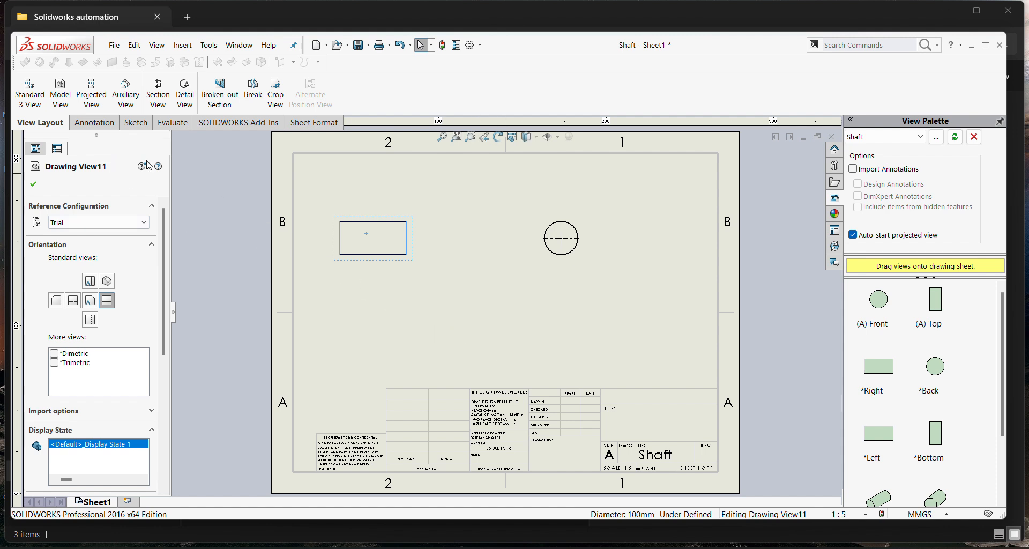
left_click(89, 123)
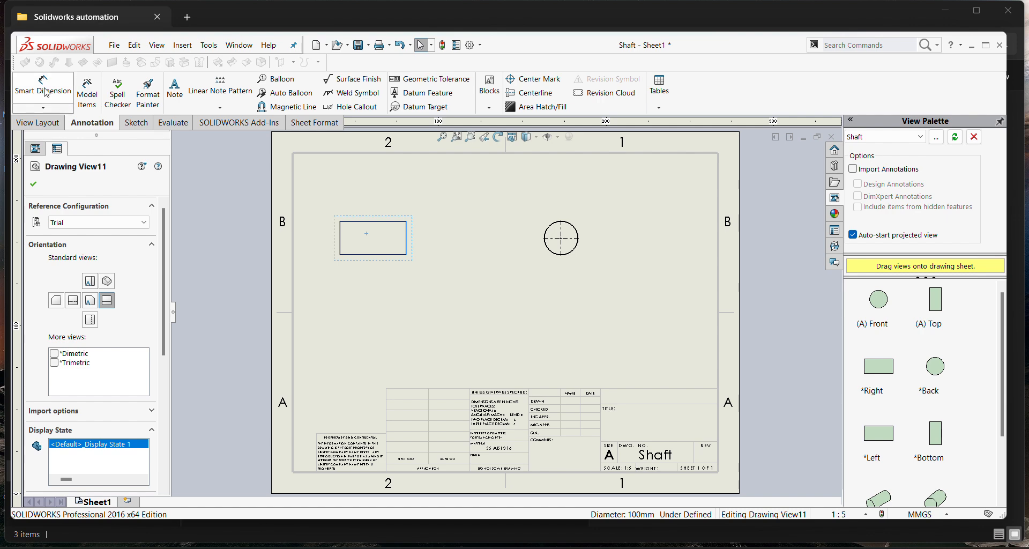
left_click(96, 89)
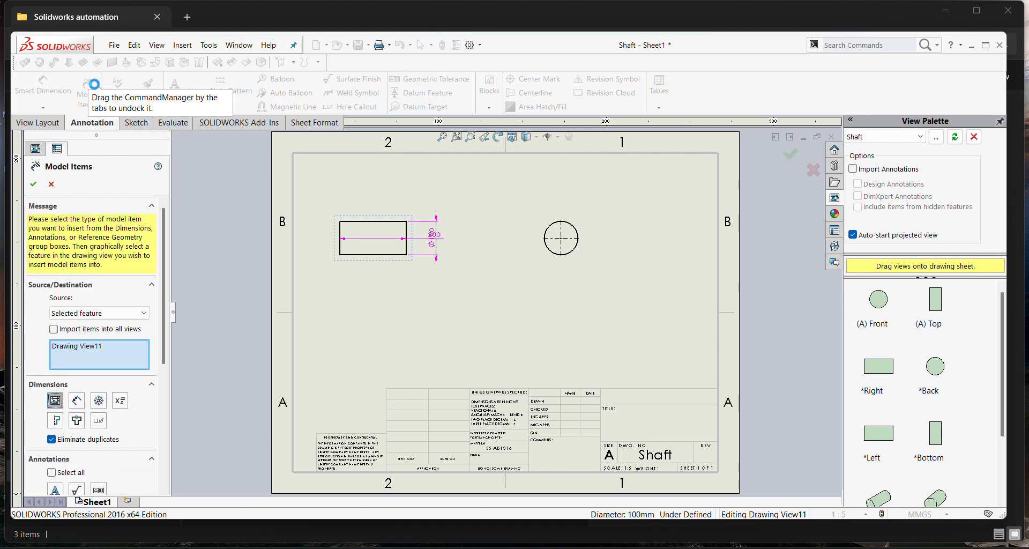
left_click(33, 184)
Step: Separate the overlapping dimensions, moving the length above the rectangular view and the diameter text below its extension lines
scroll(470, 264, "down", 3)
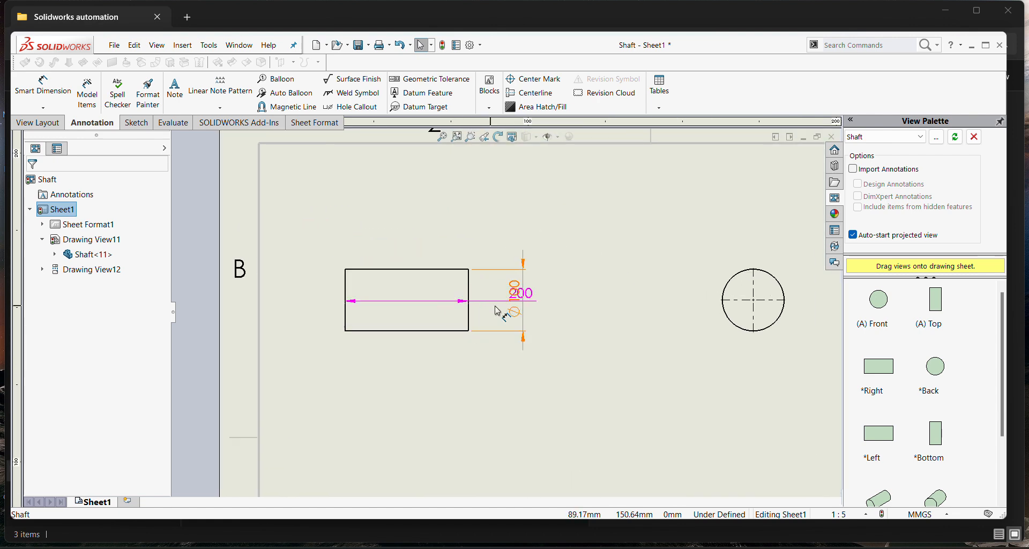
left_click_drag(514, 292, 489, 216)
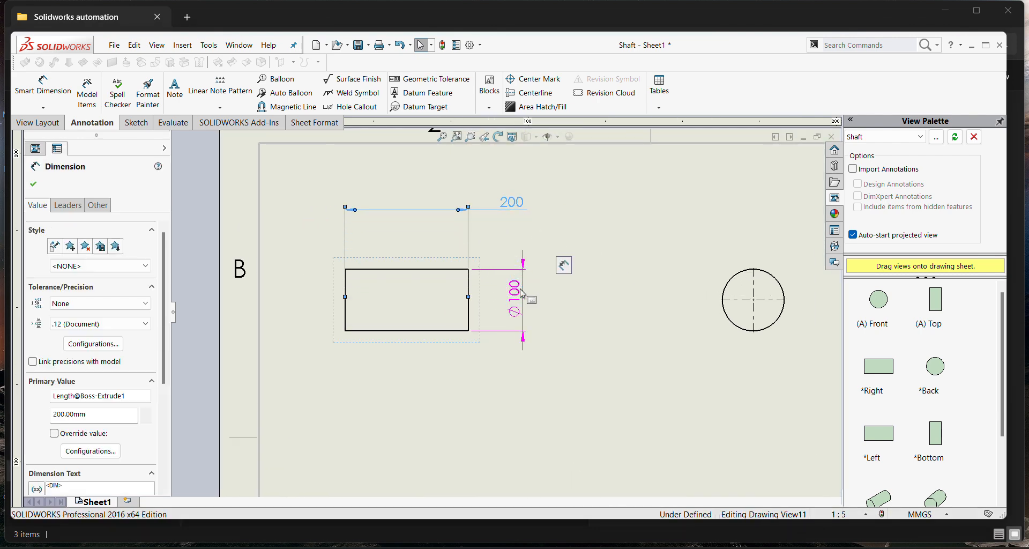
left_click(516, 395)
left_click(528, 324)
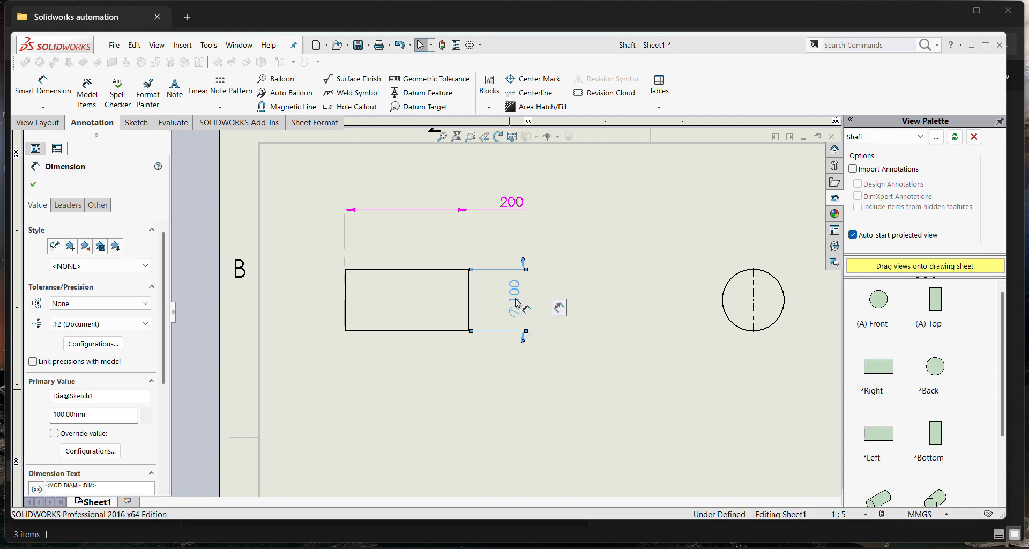
left_click_drag(516, 301, 517, 380)
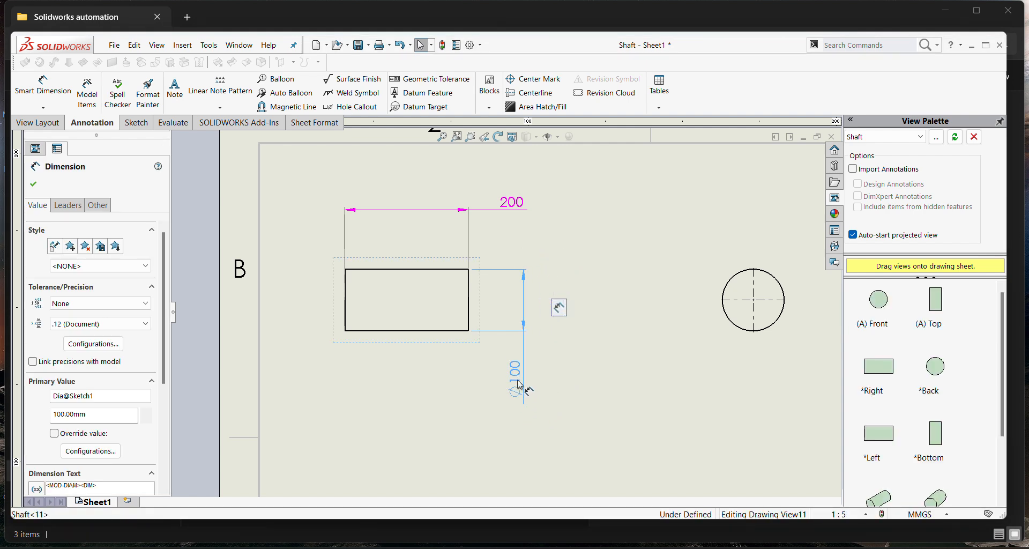
left_click(448, 409)
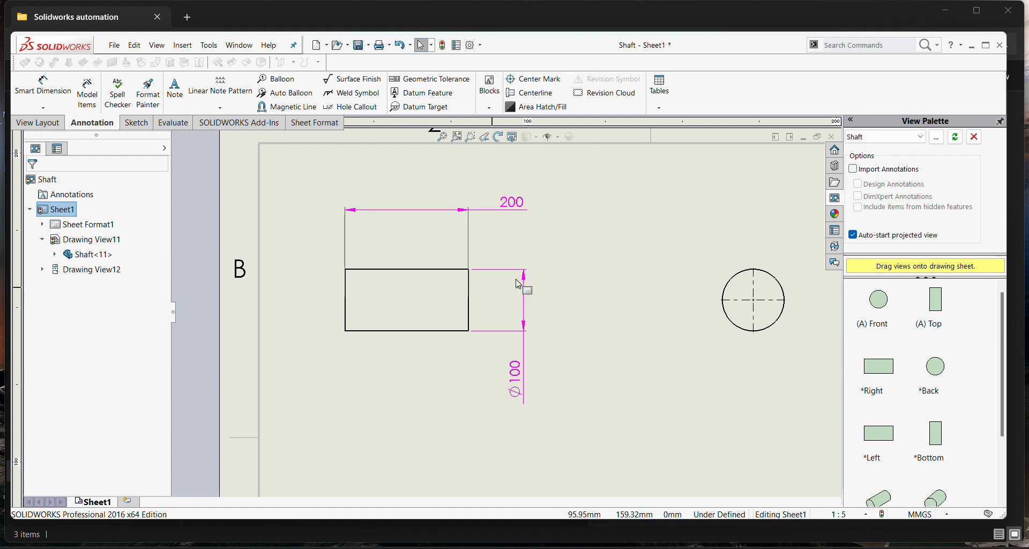
Step: Place an empty note without a leader below the circular view, moving the Formatting toolbar clear of the note settings
scroll(517, 252, "up", 3)
middle_click_drag(614, 385, 547, 339)
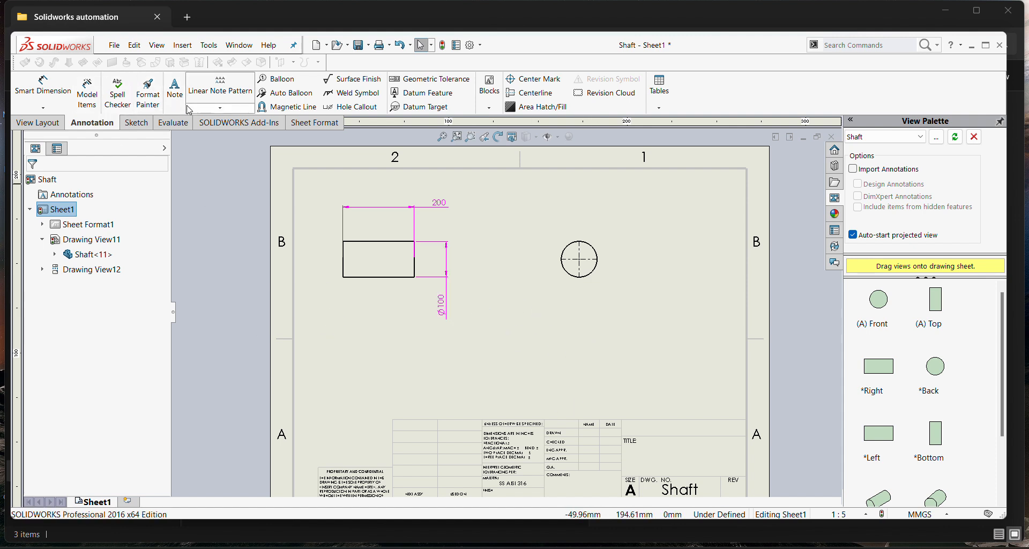
left_click(174, 88)
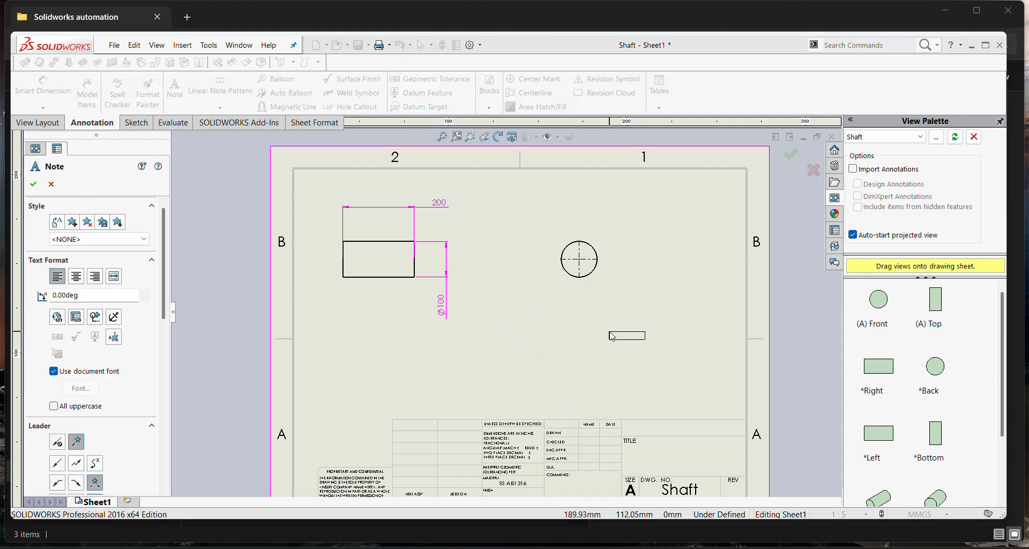
left_click(580, 358)
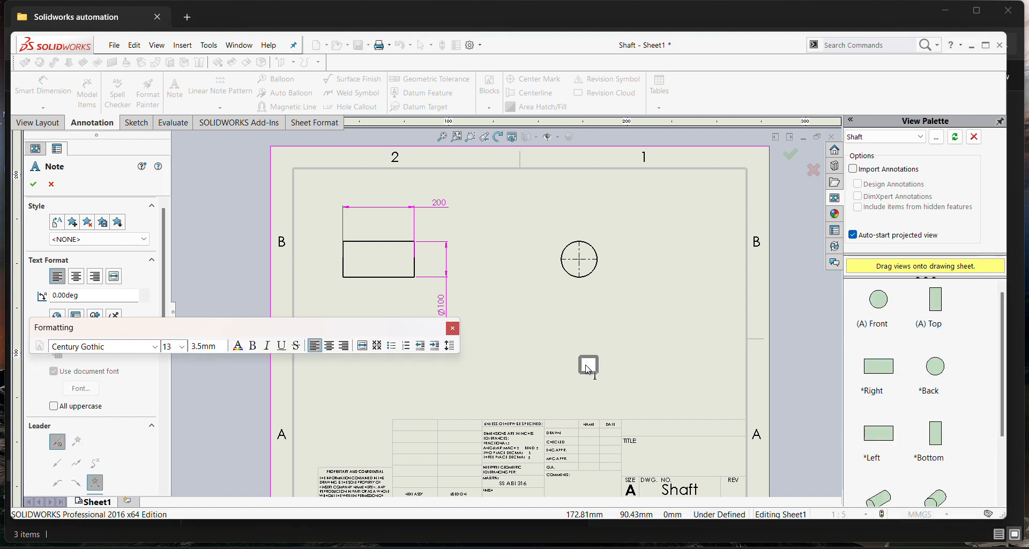
left_click_drag(289, 325, 436, 131)
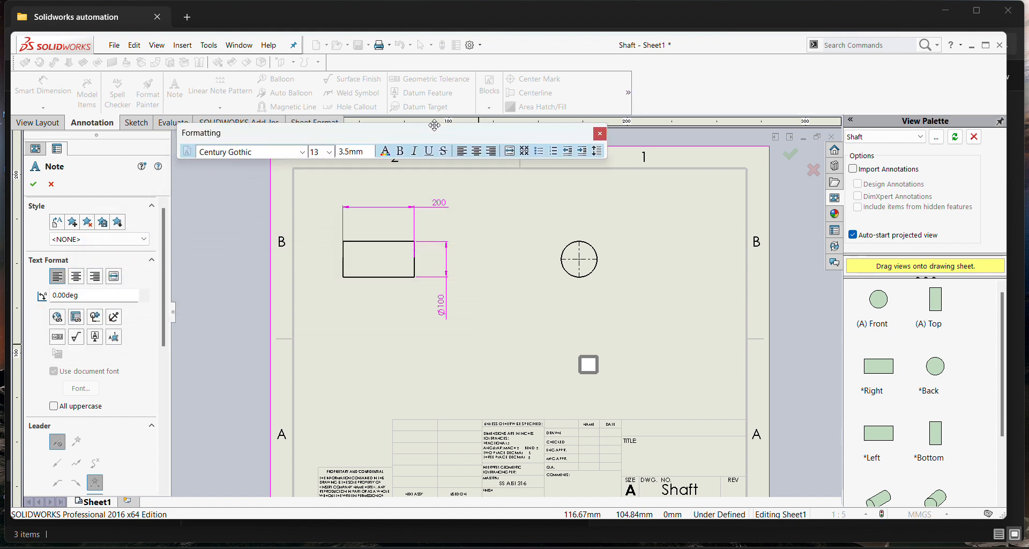
Step: Link the note to the DRG NO property of the model found in the rectangular shaft view
left_click(77, 318)
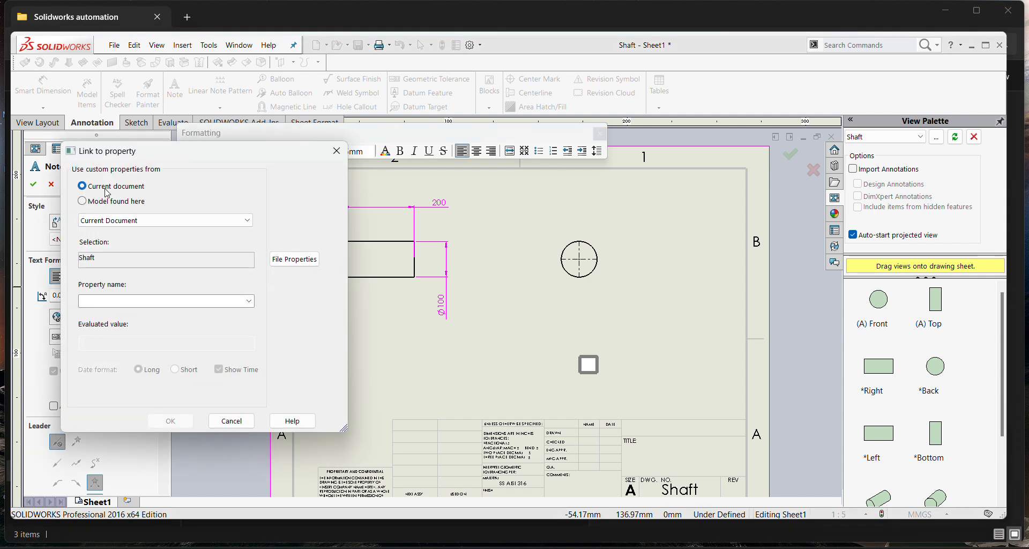
left_click(107, 203)
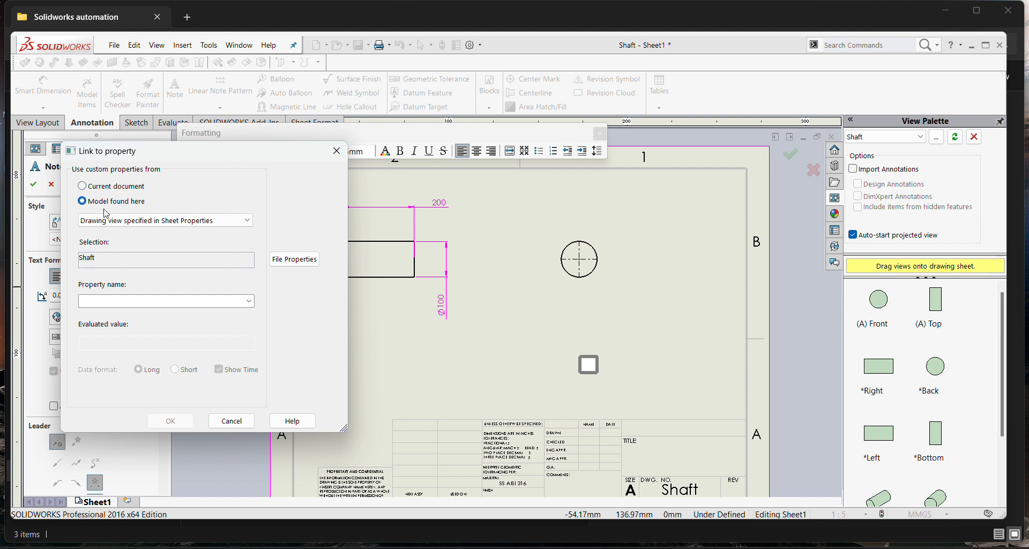
left_click(108, 220)
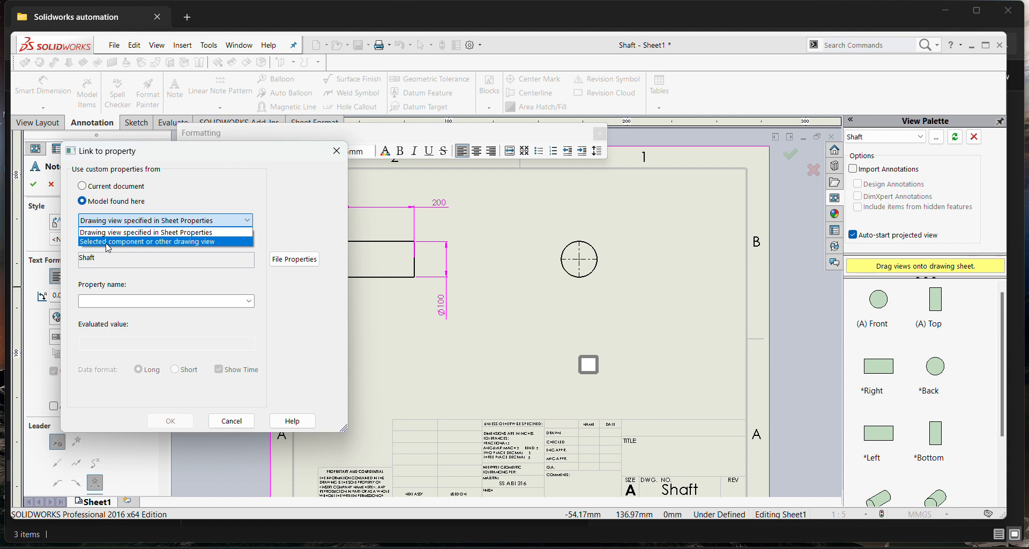
left_click(108, 242)
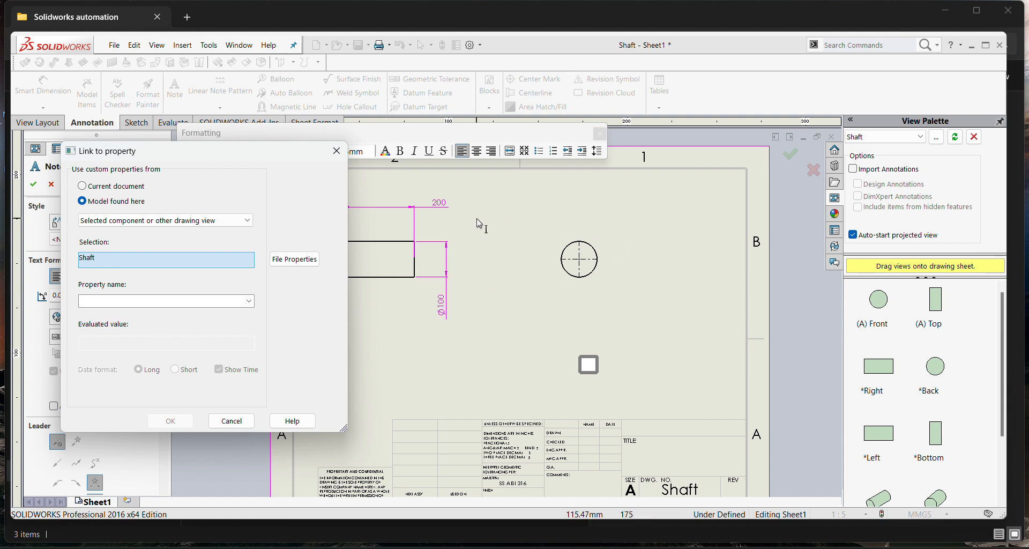
left_click(381, 260)
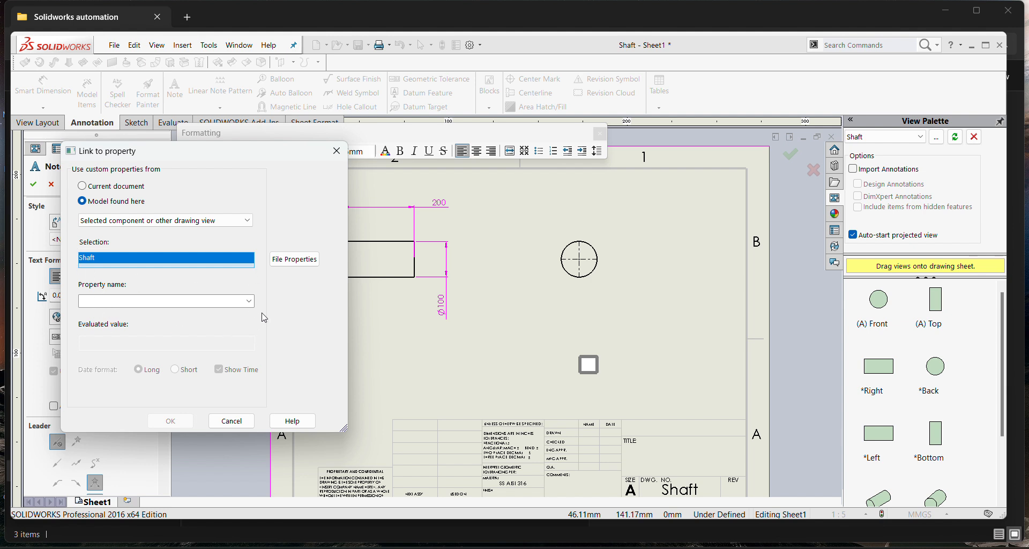
left_click(249, 301)
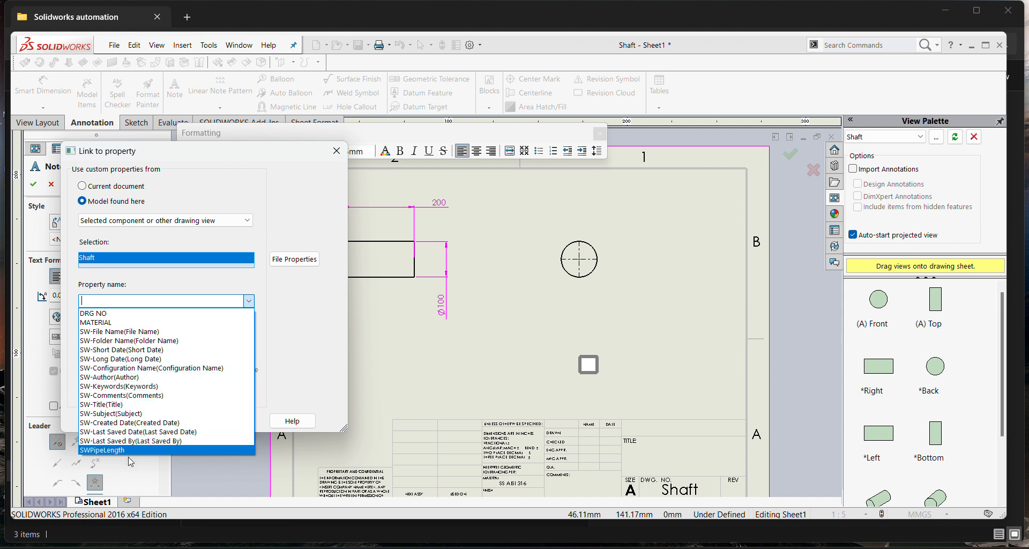
left_click(97, 314)
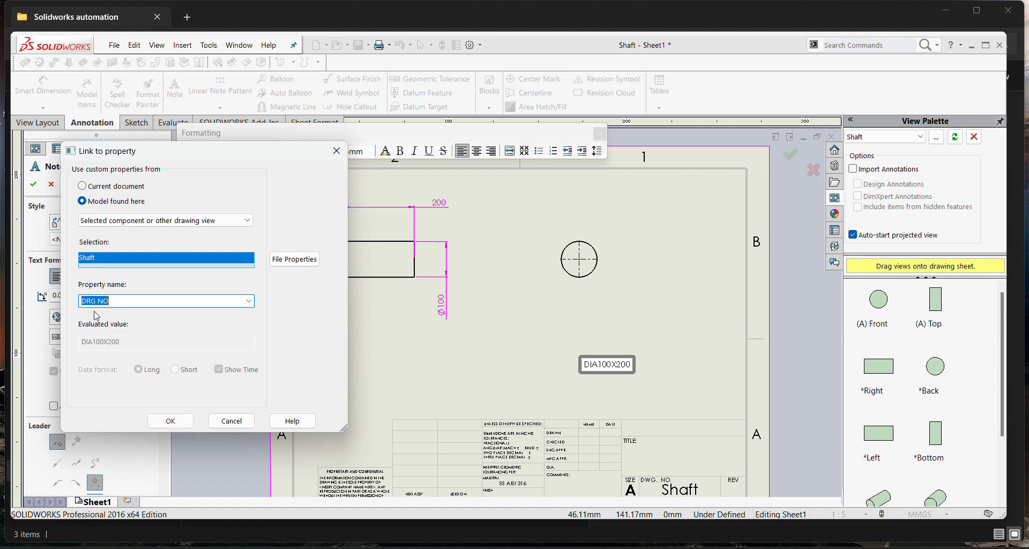
Step: Delete the linked text from the note, insert the DRG NO property link again, and finish the note
left_click(623, 363)
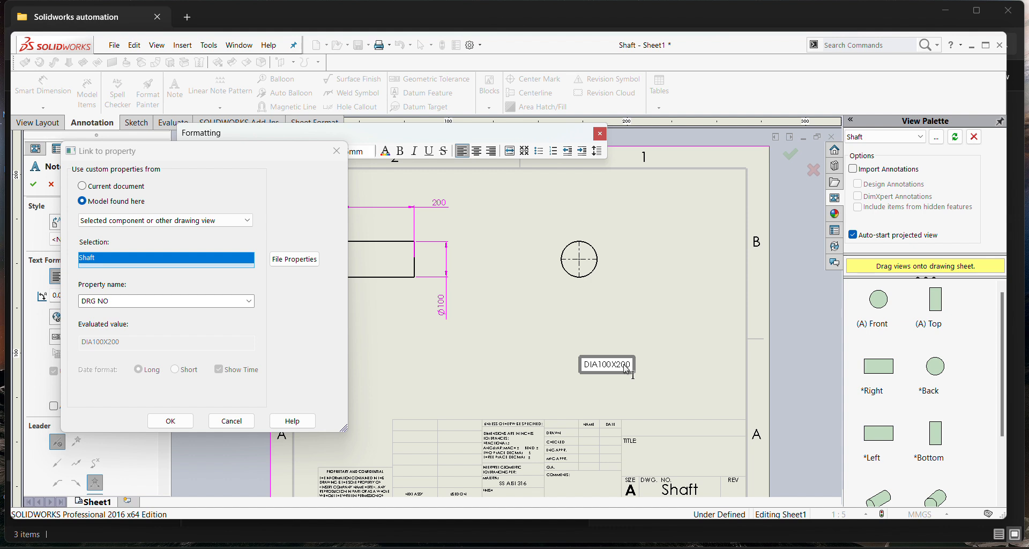
key("BackSpace")
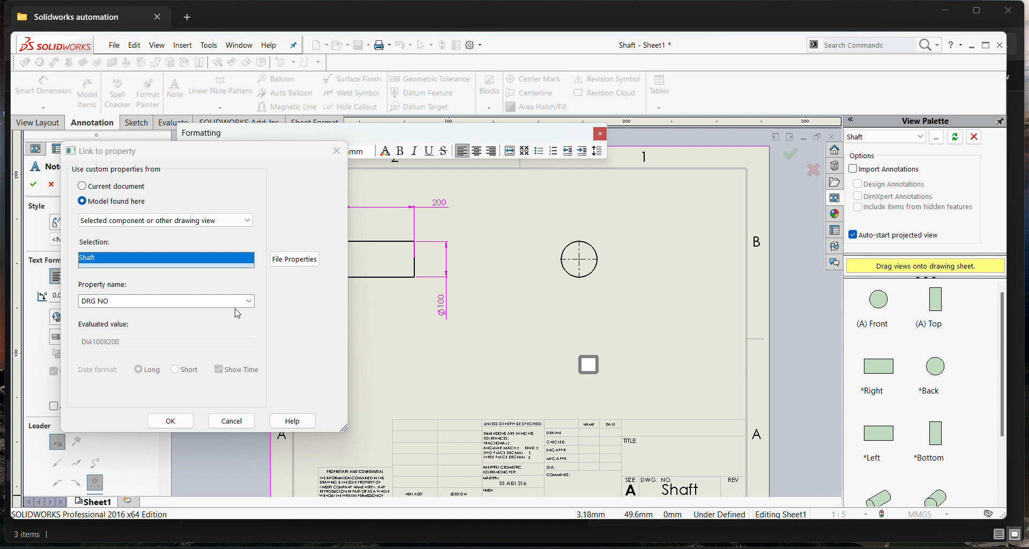
left_click(249, 301)
left_click(100, 313)
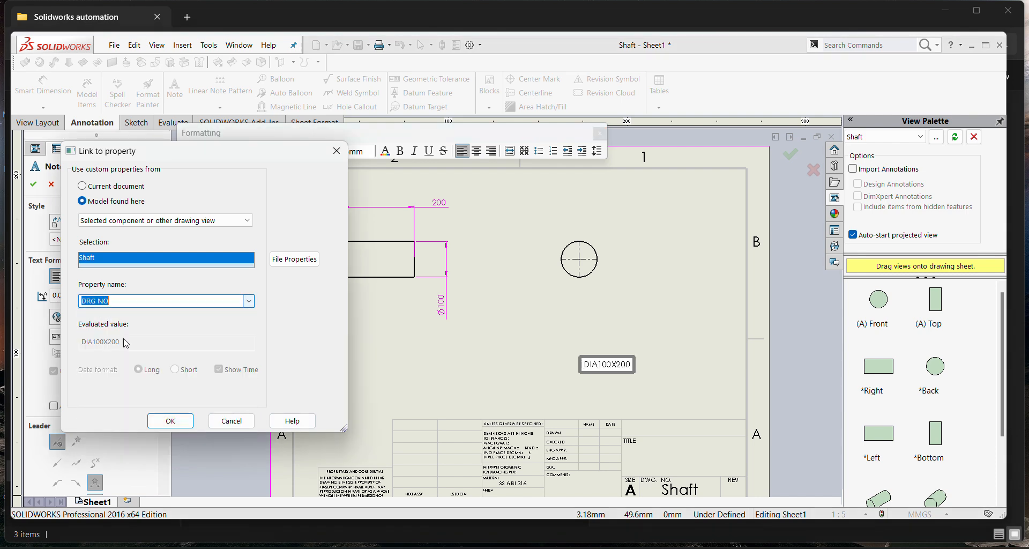
left_click(174, 420)
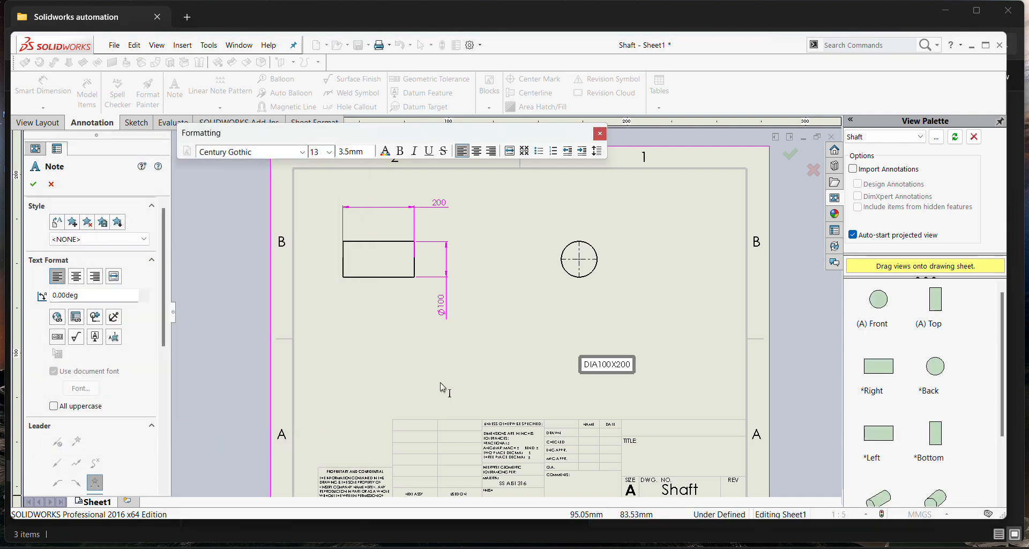
left_click(439, 381)
key("Escape")
Step: Add a second note line linked to the MATERIAL property of the rectangular view's model, and move the note up and left, between the views
double_click(612, 366)
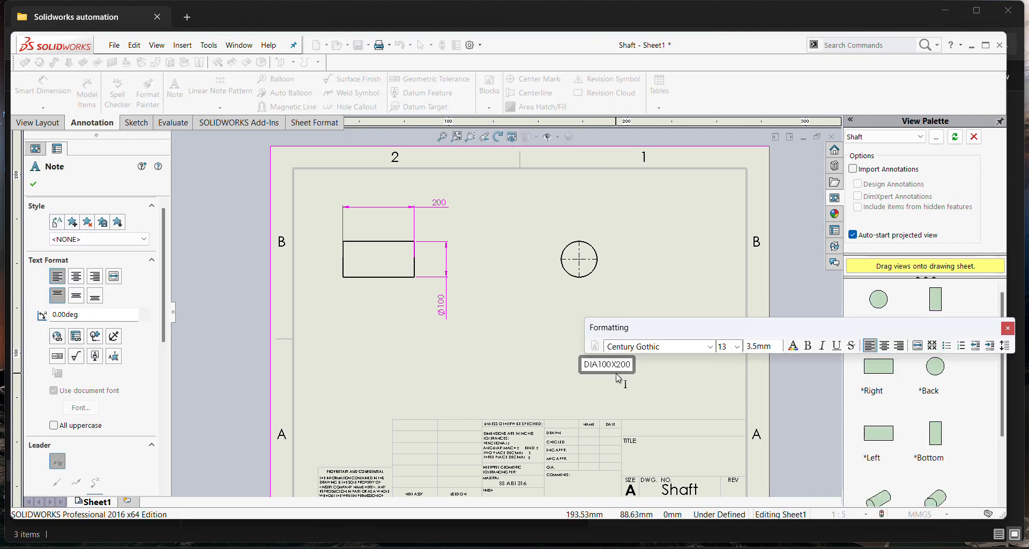
key("Return")
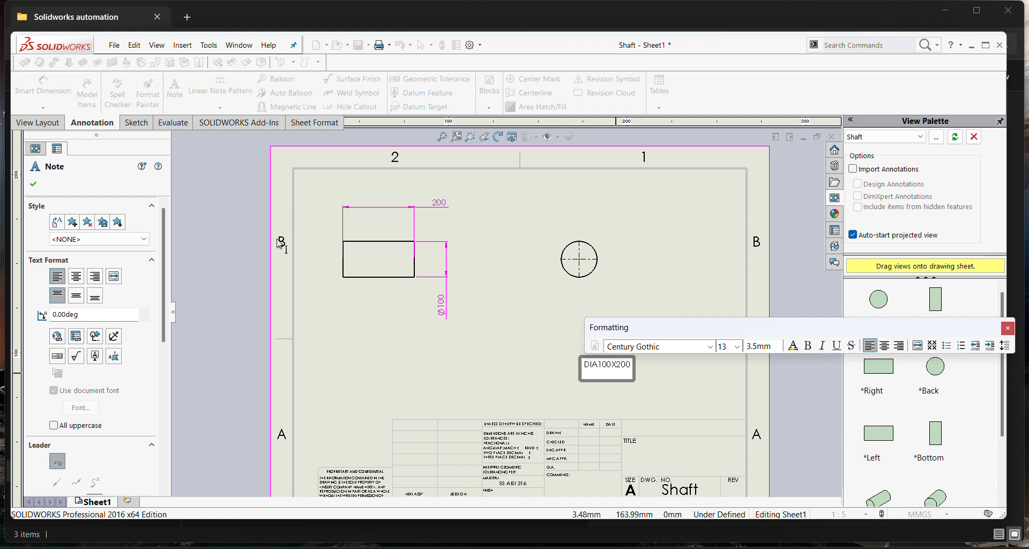
left_click(79, 340)
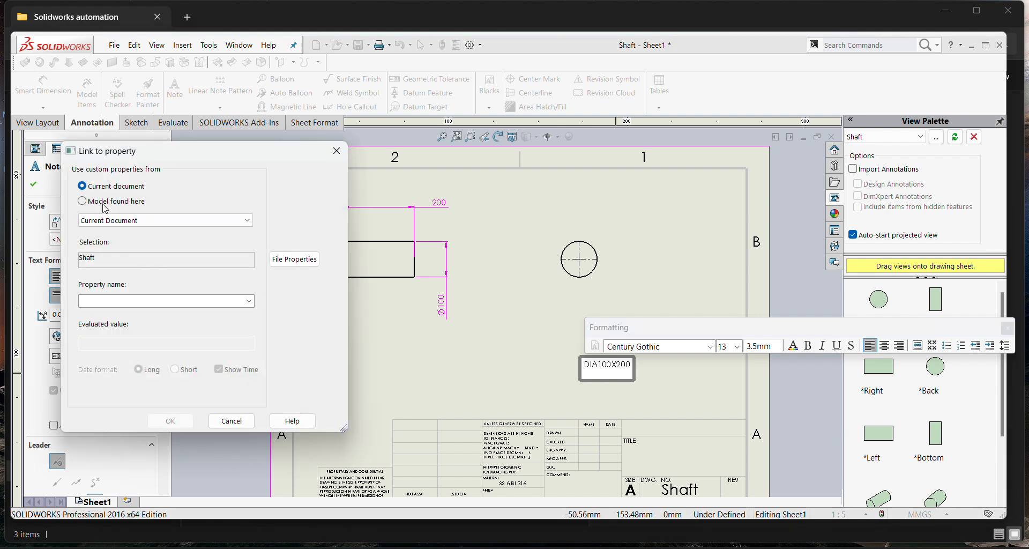
left_click(82, 201)
left_click(107, 220)
left_click(109, 244)
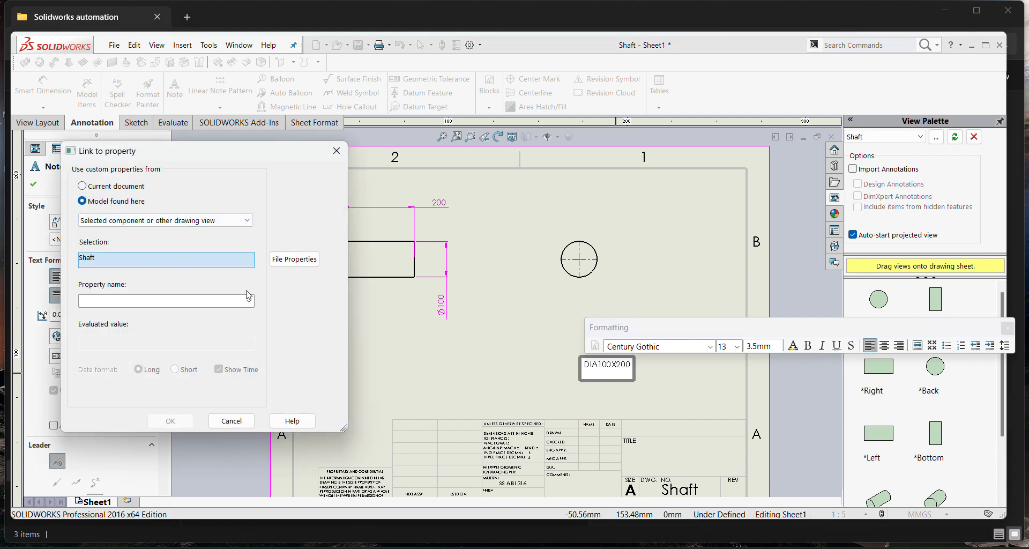
left_click(393, 265)
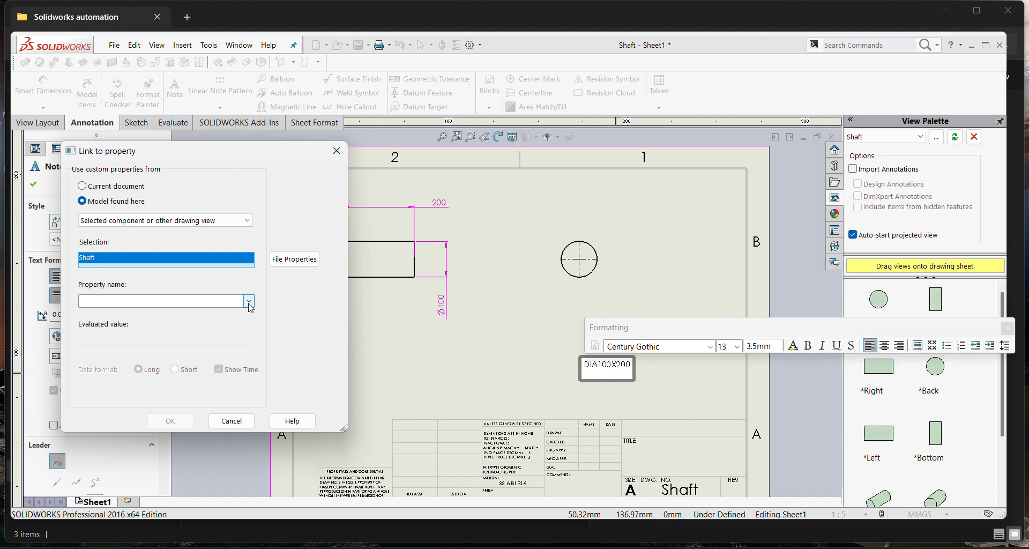
left_click(250, 301)
left_click(171, 319)
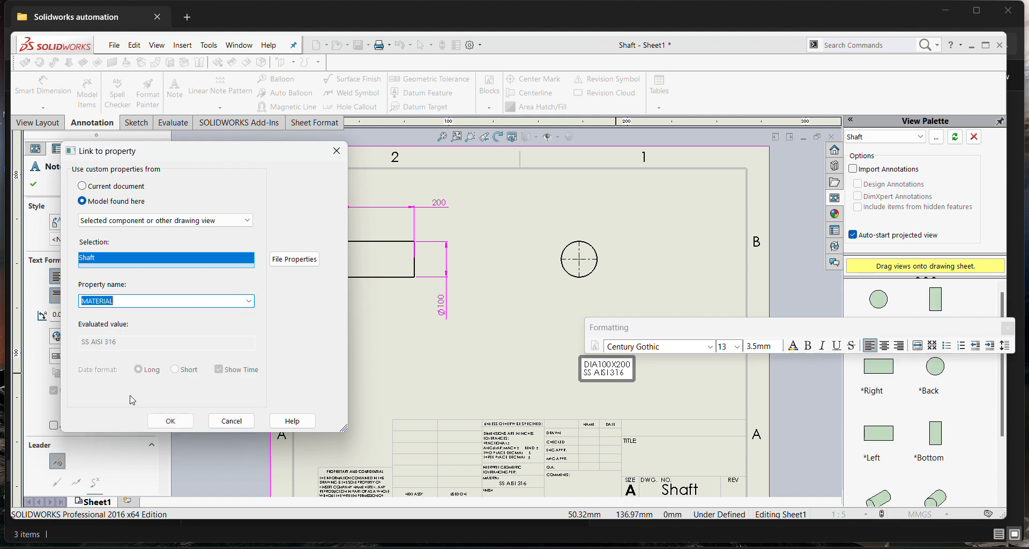
left_click(169, 420)
left_click(516, 370)
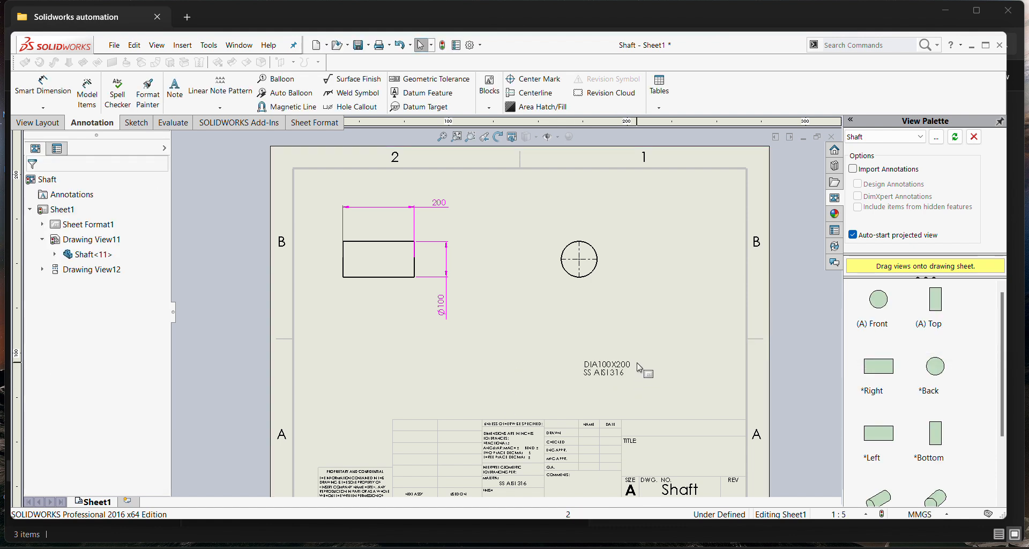
left_click_drag(609, 370, 540, 347)
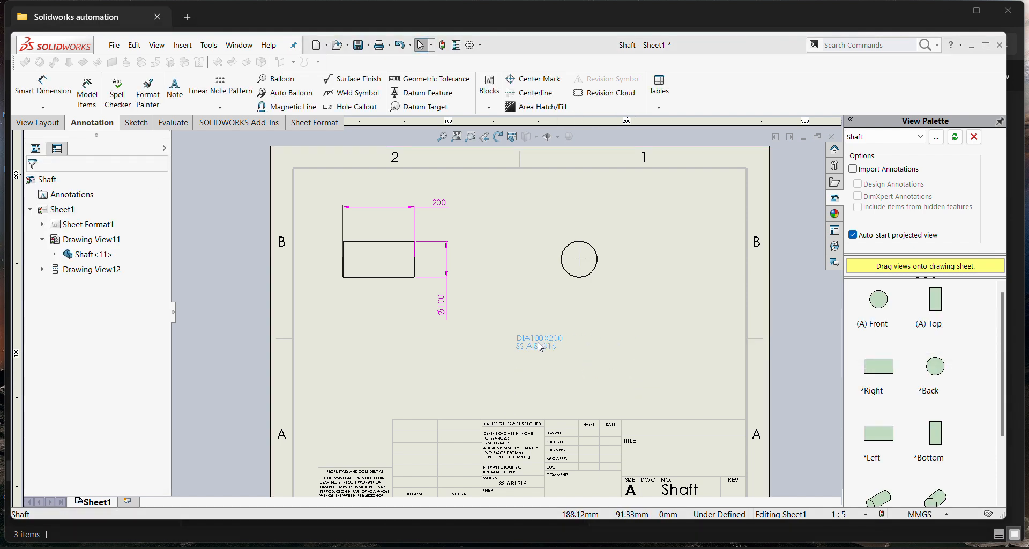
Step: Save the drawing as Shaft in the Solidworks automation folder inside the python folder on the C: drive
key("ctrl+s")
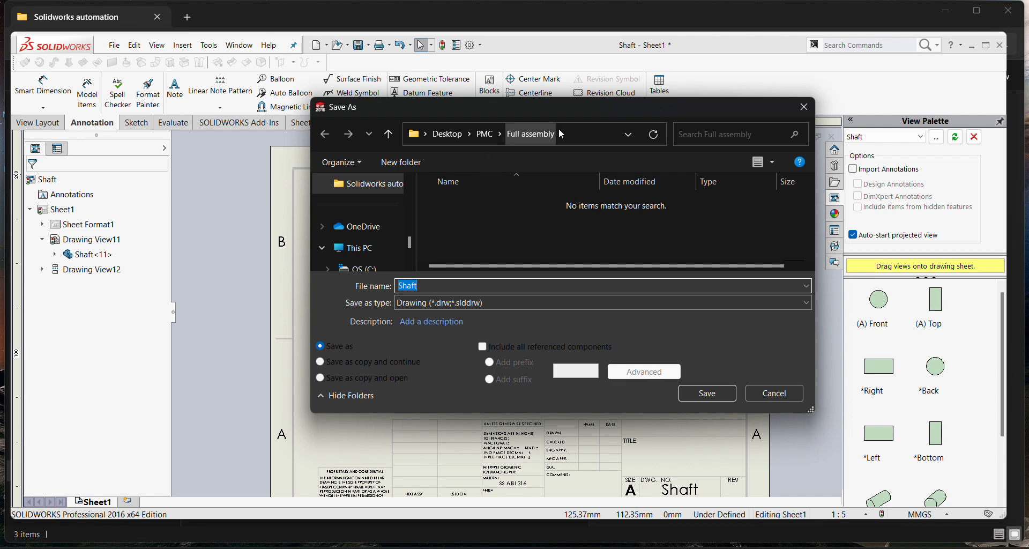
key("Escape")
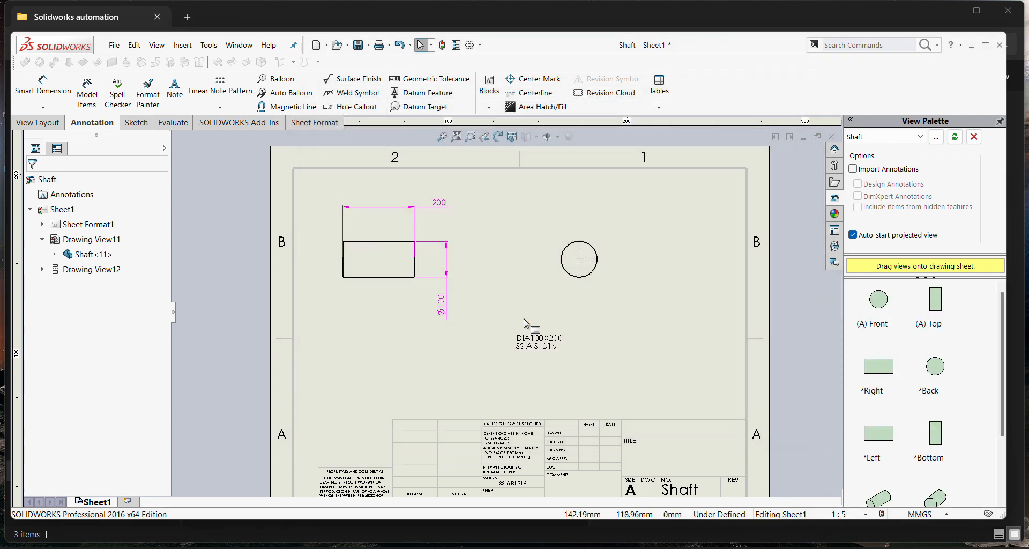
key("ctrl+s")
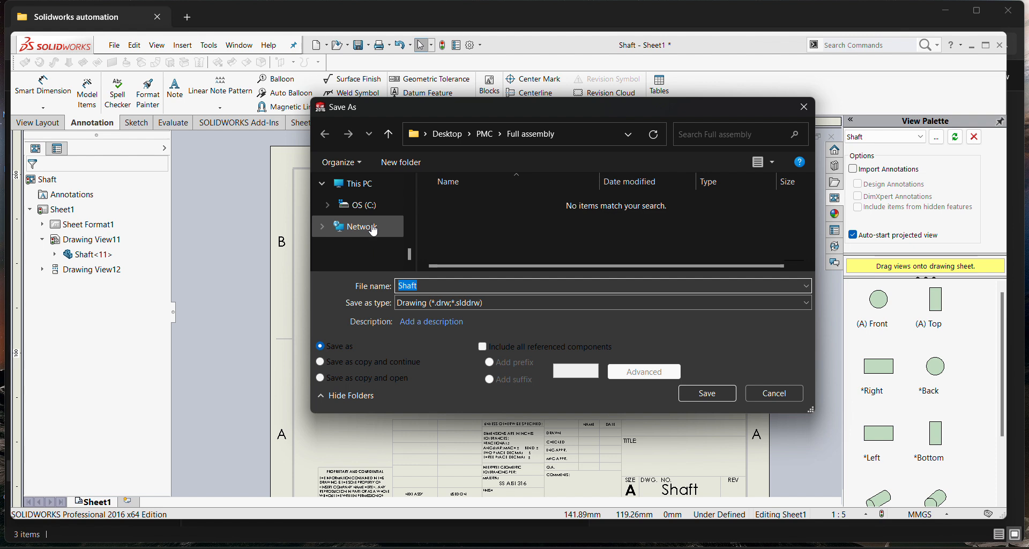
left_click(356, 206)
left_click(471, 204)
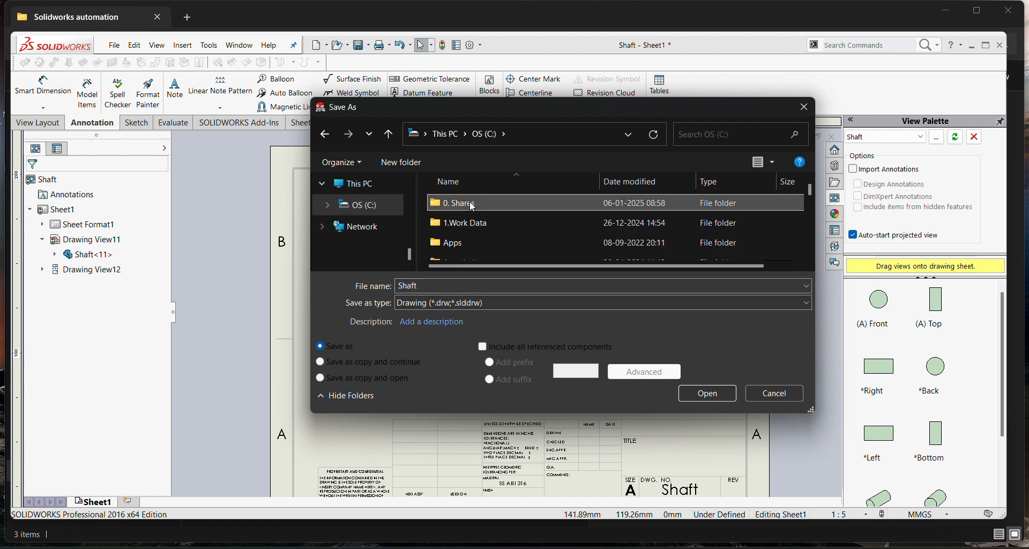
scroll(472, 207, "down", 2)
scroll(471, 208, "down", 1)
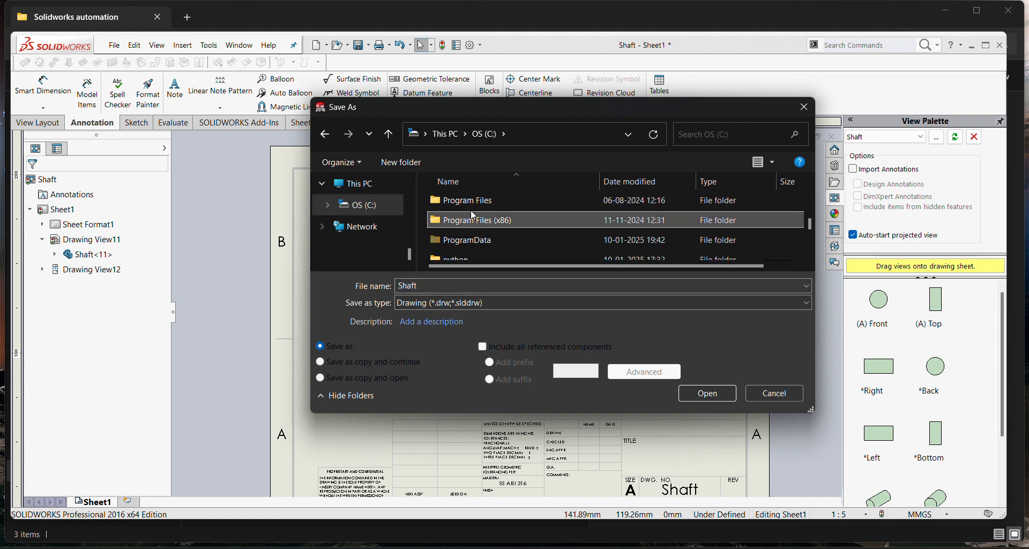
scroll(473, 214, "down", 1)
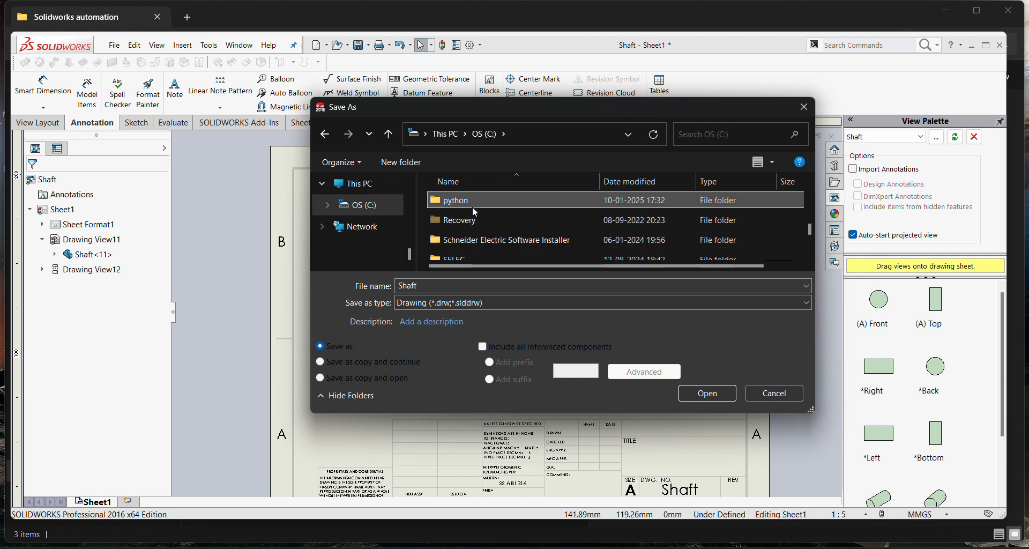
double_click(474, 200)
double_click(473, 200)
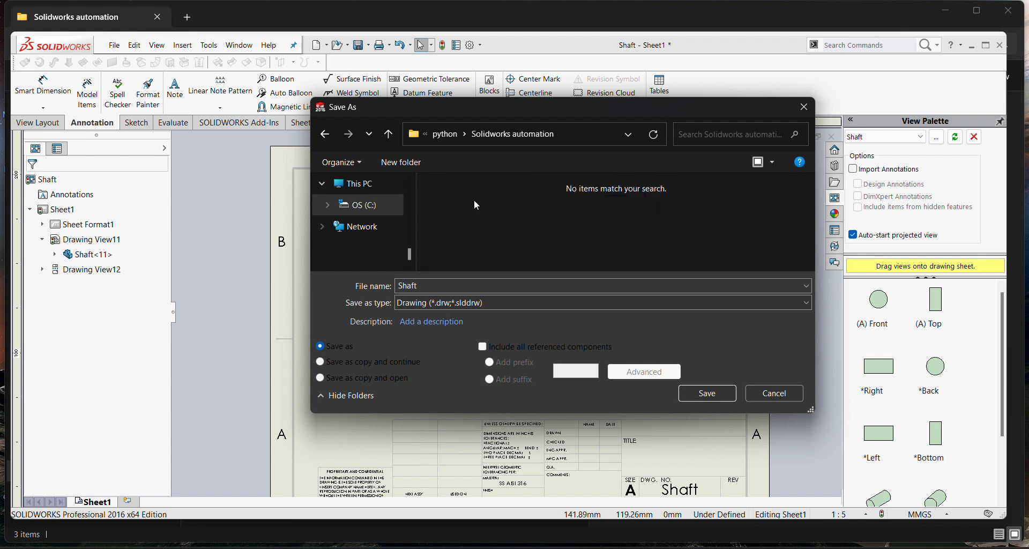
left_click(447, 285)
left_click(707, 393)
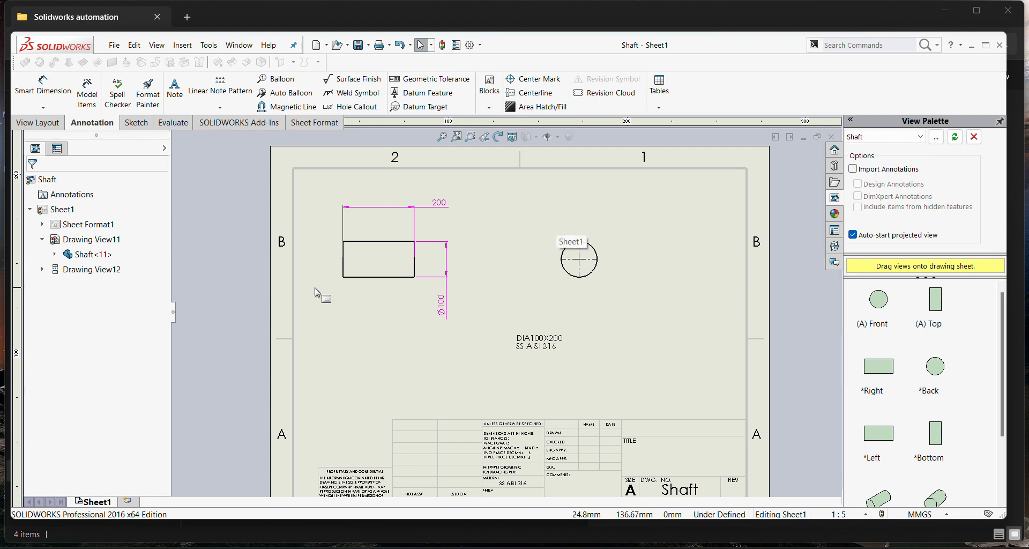
Step: Examine the finished sheet and the reference configurations offered for the rectangular shaft view
scroll(450, 206, "down", 1)
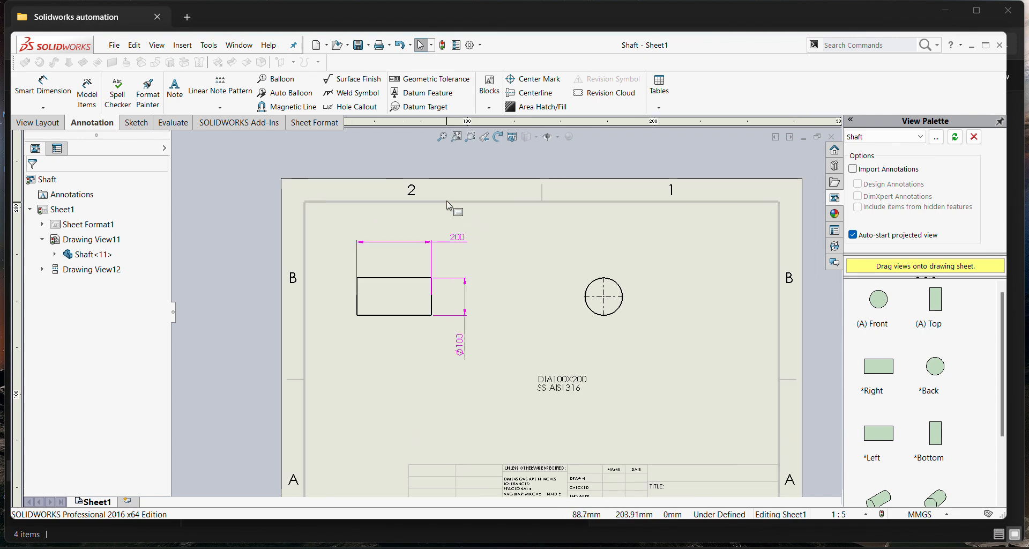
scroll(478, 285, "down", 3)
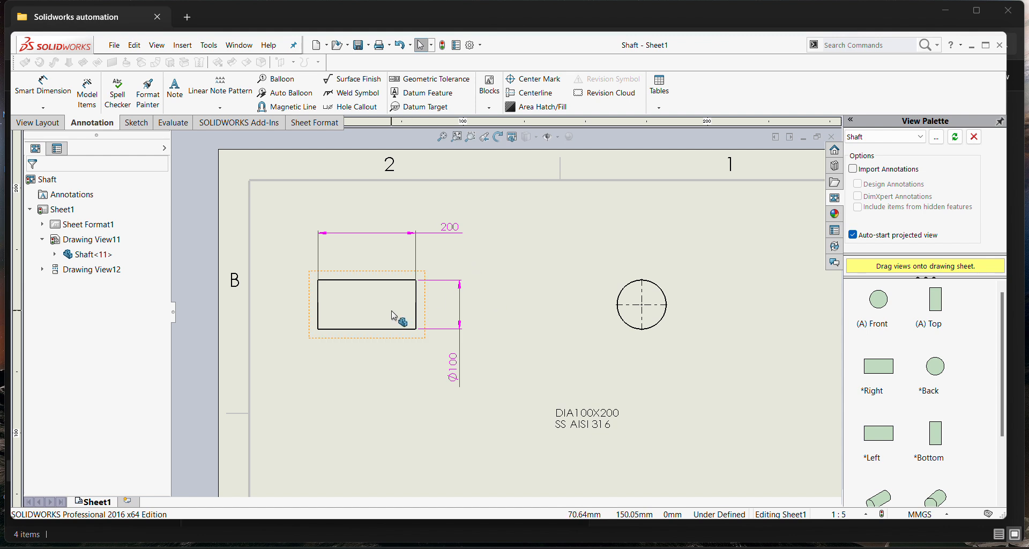
scroll(475, 305, "down", 3)
scroll(474, 307, "up", 3)
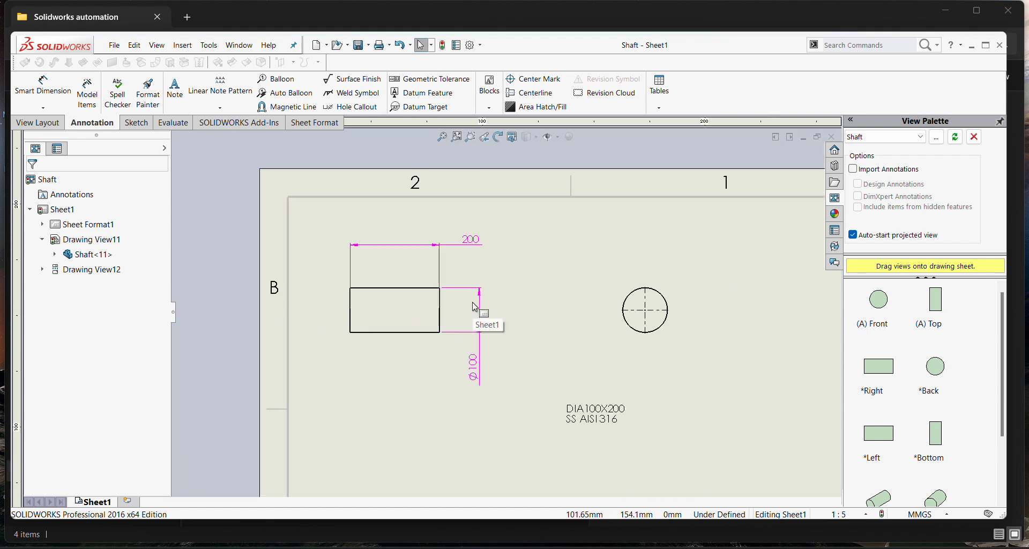
scroll(475, 306, "up", 5)
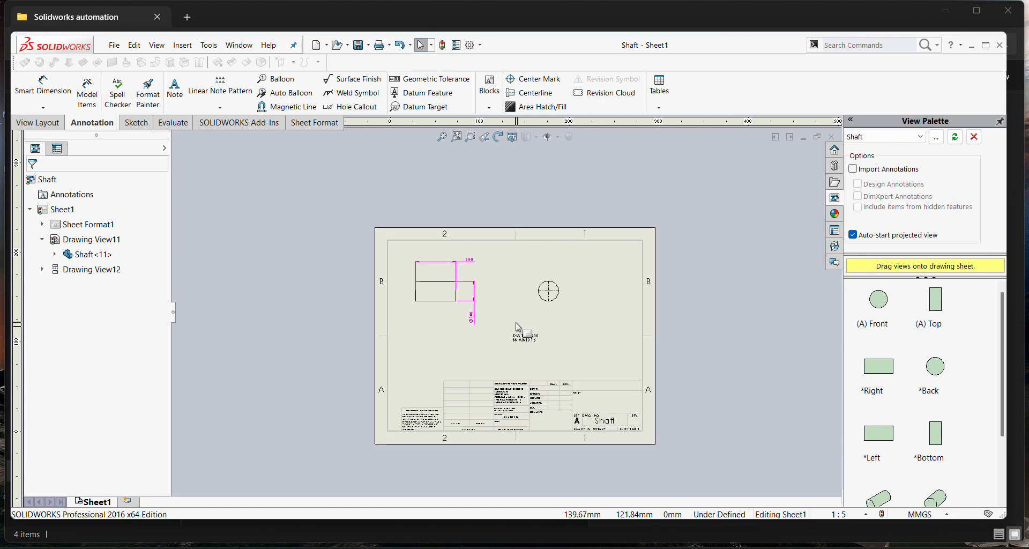
scroll(478, 278, "down", 5)
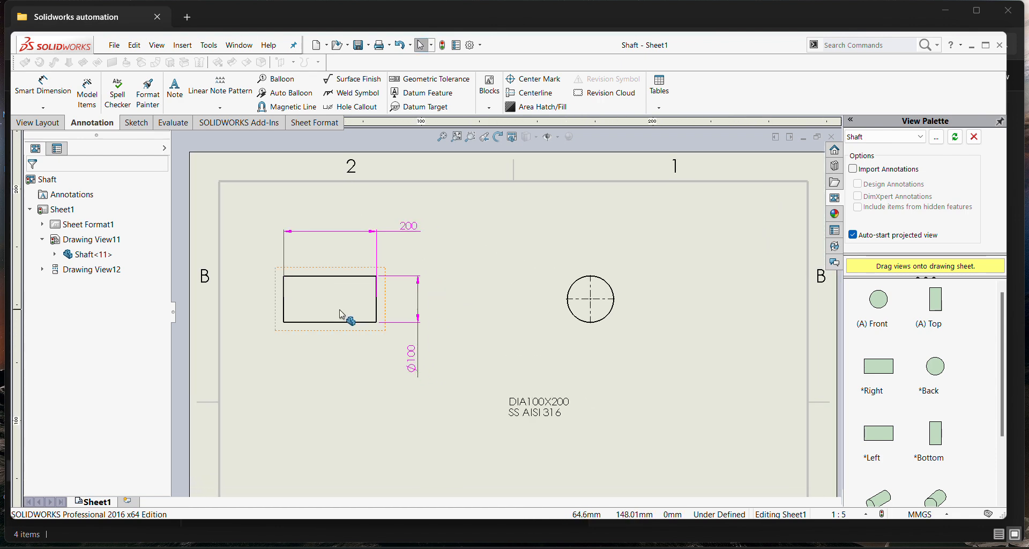
left_click(335, 305)
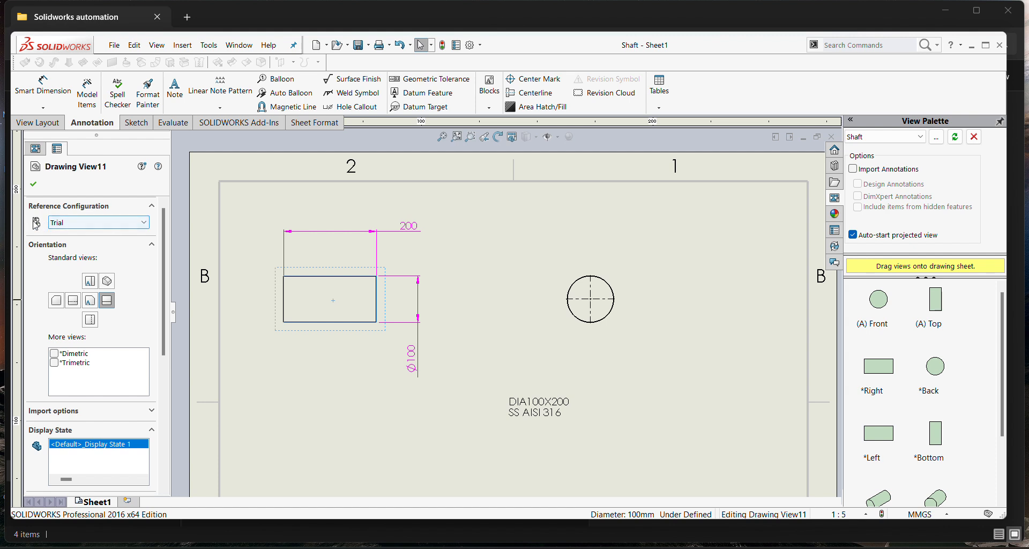
left_click(127, 225)
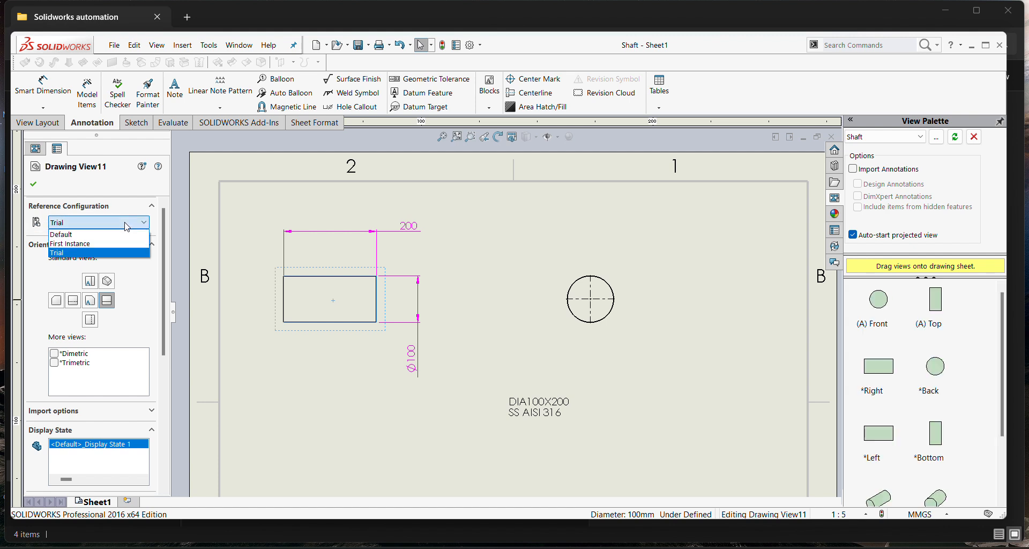
left_click(127, 224)
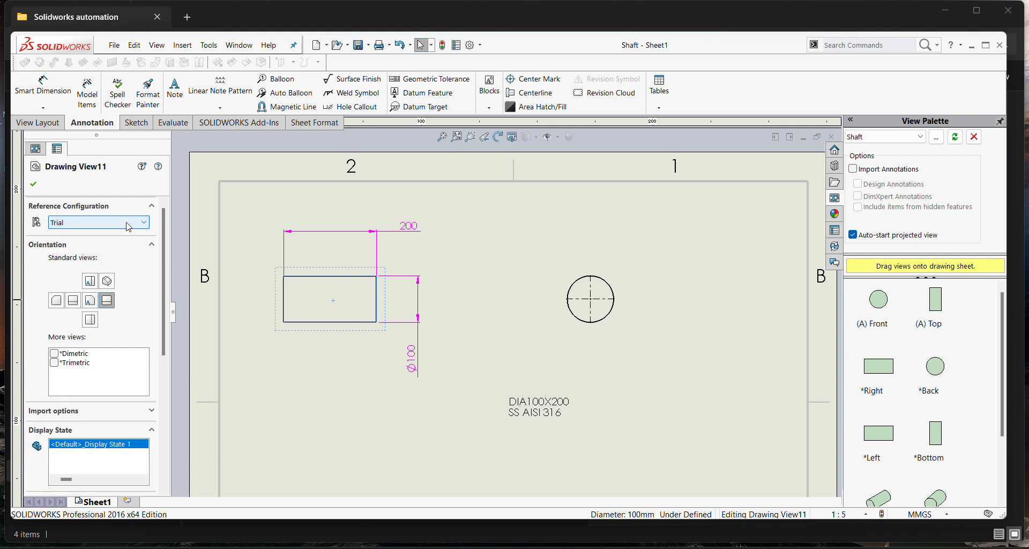
Step: Link the circular projected view's reference configuration to its parent view
left_click(565, 282)
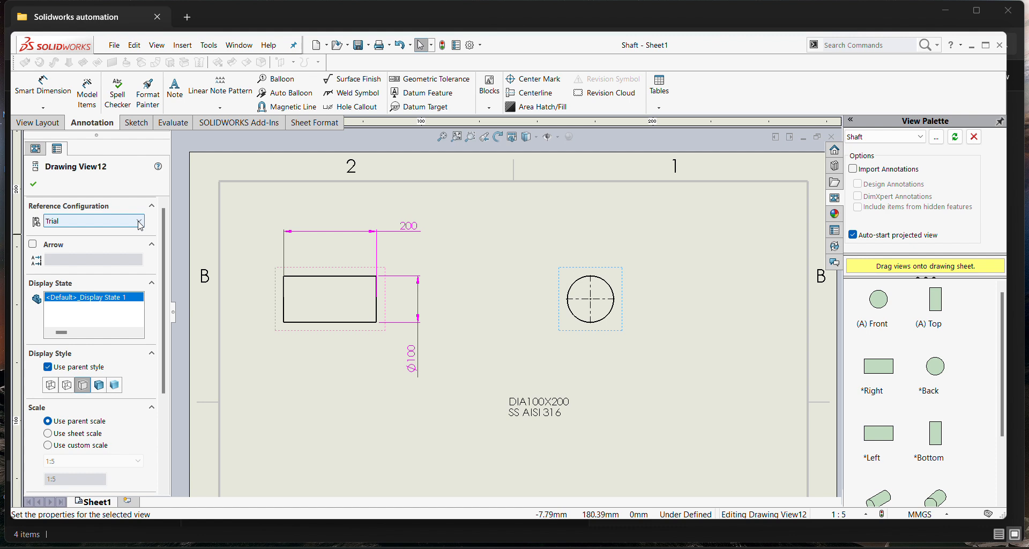
left_click(140, 223)
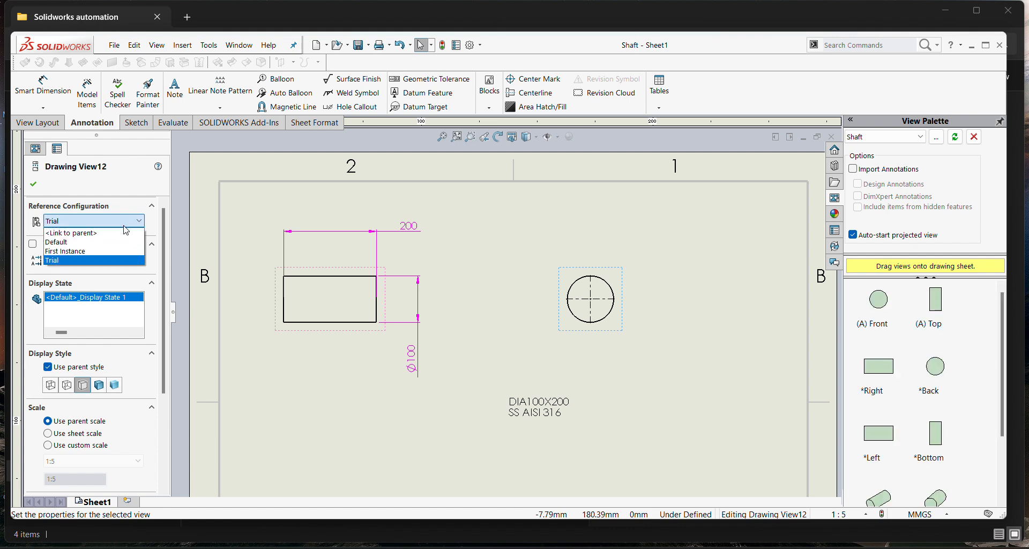
left_click(98, 236)
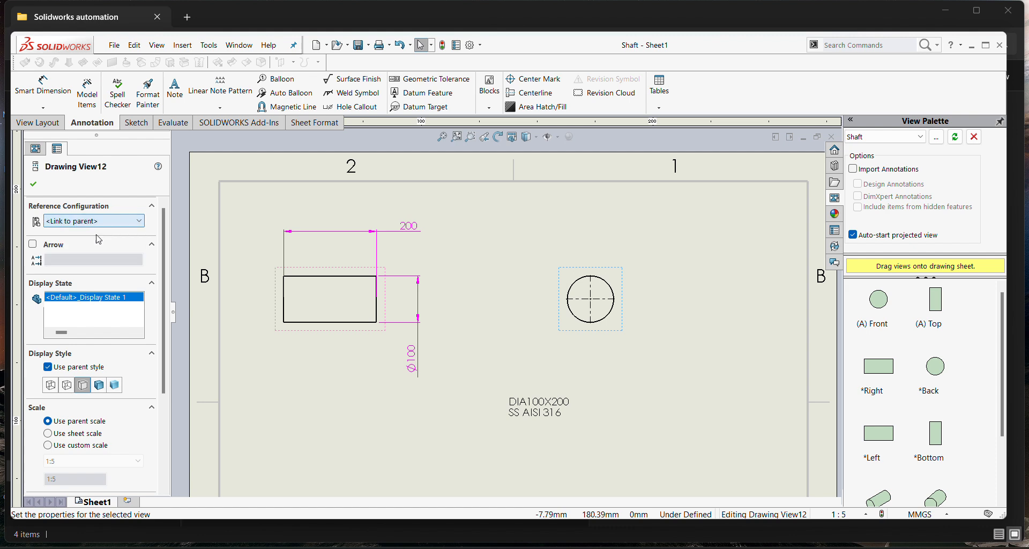
left_click(32, 185)
Step: Switch the rectangular shaft view's reference configuration to Default
left_click(349, 311)
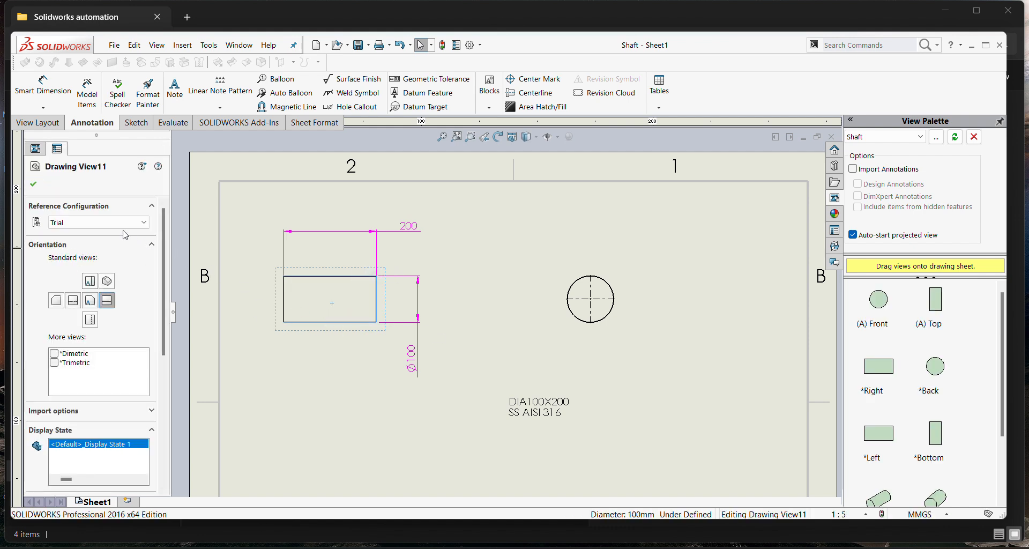
left_click(90, 221)
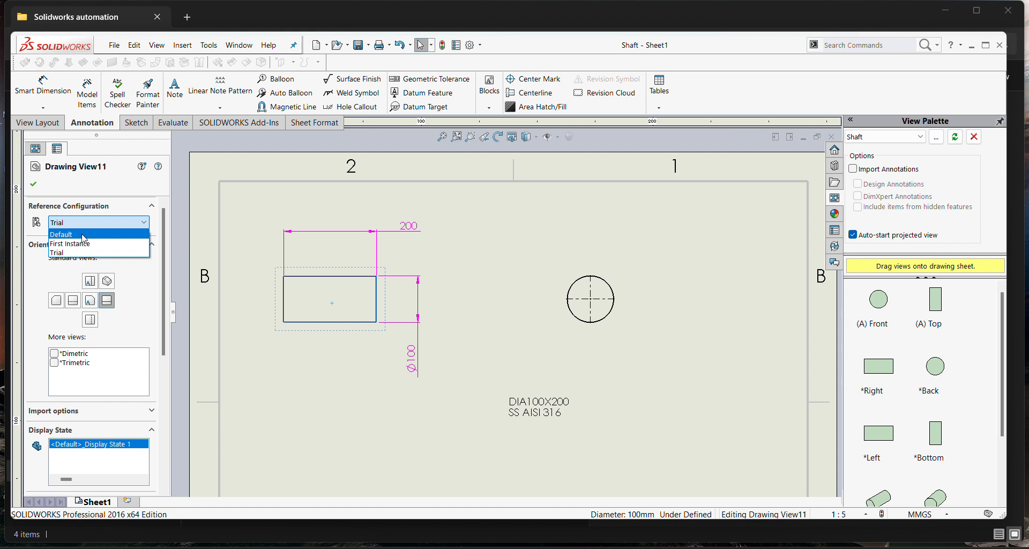
left_click(81, 235)
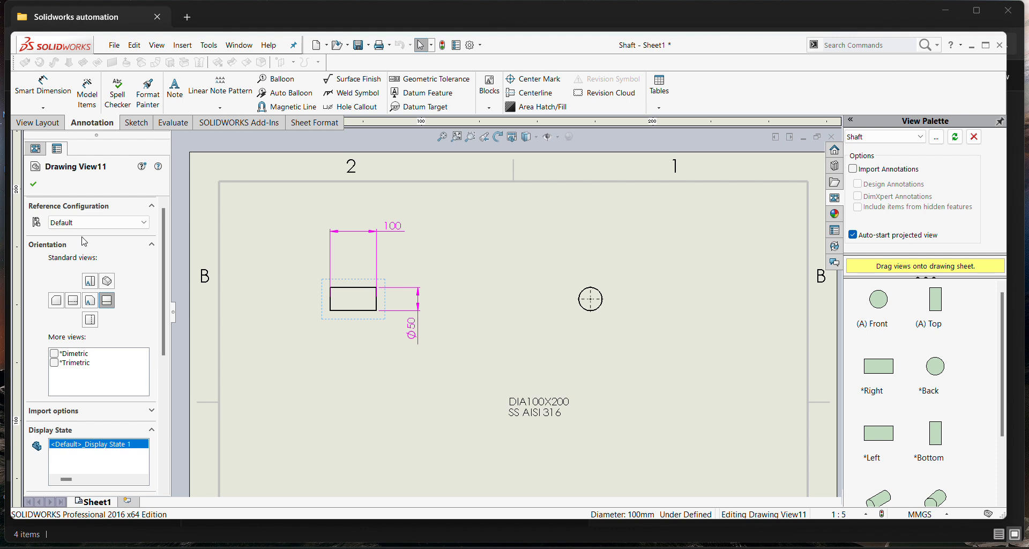
left_click(375, 370)
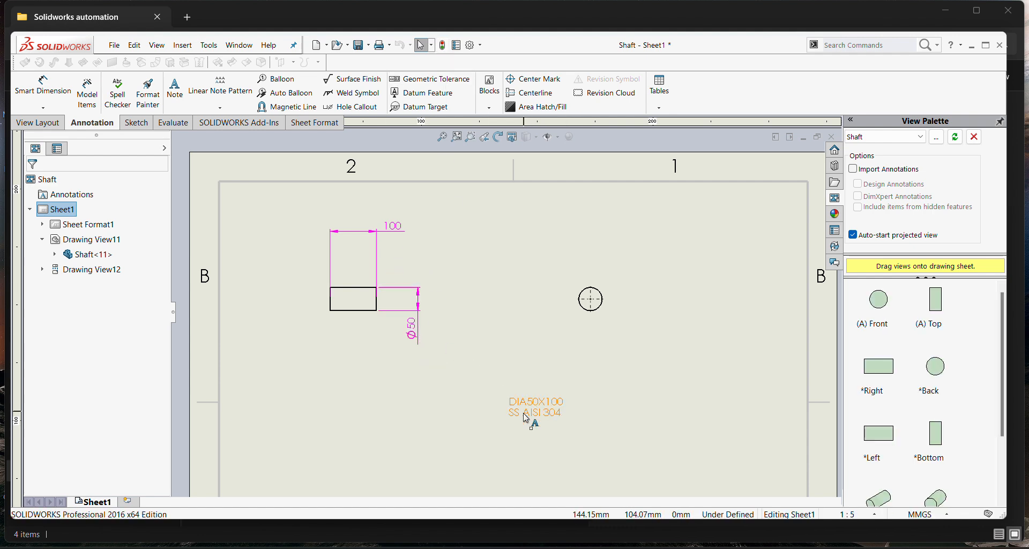
Step: Open and close the linked note below the views to refresh its properties, and save the drawing
left_click(551, 415)
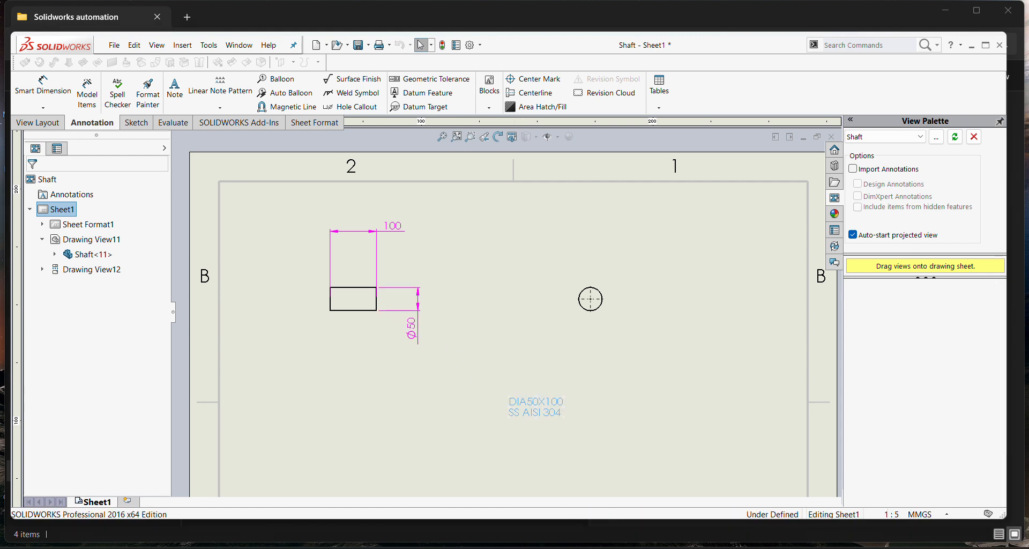
double_click(553, 416)
left_click(519, 451)
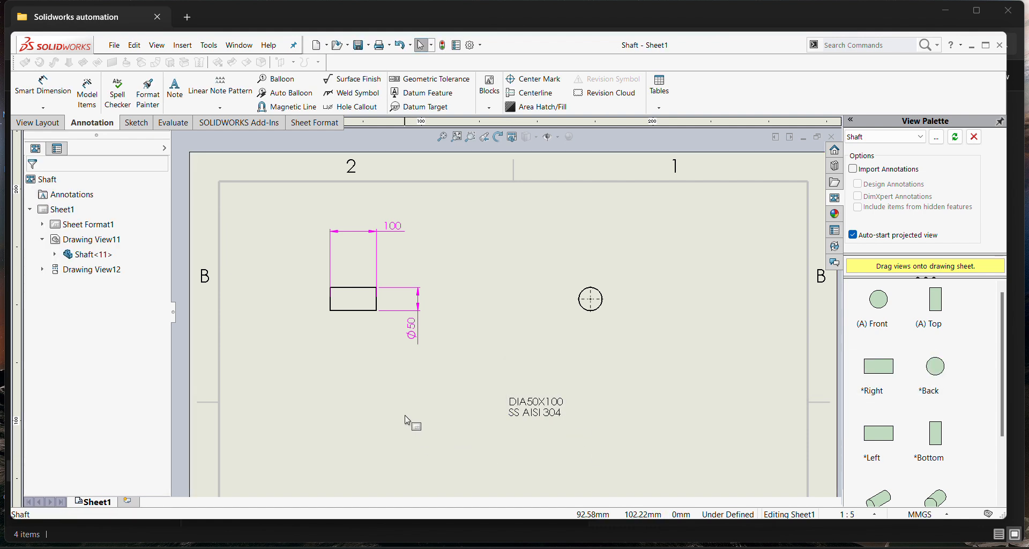
Step: Set the rectangular view's reference configuration to First Instance and save the drawing
left_click(352, 302)
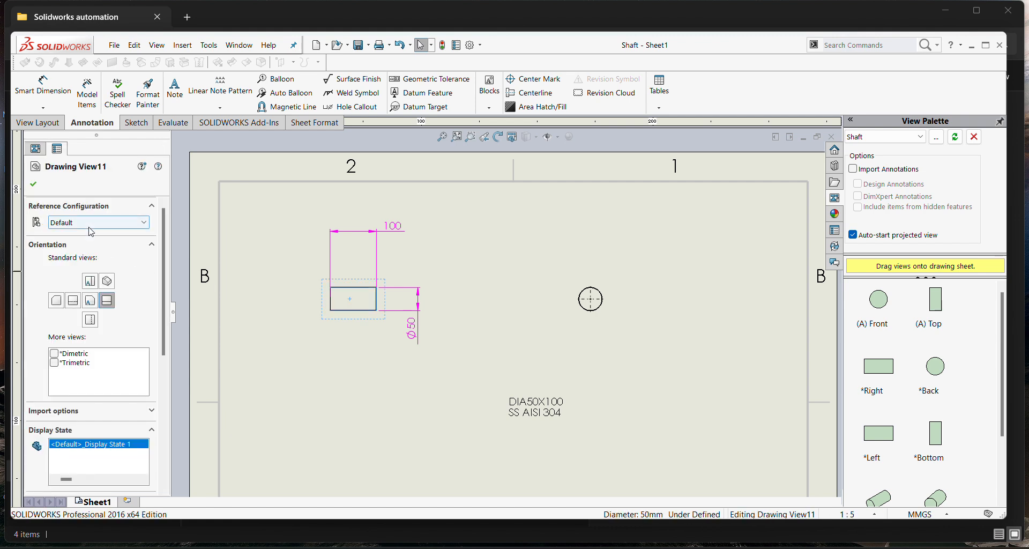
left_click(90, 222)
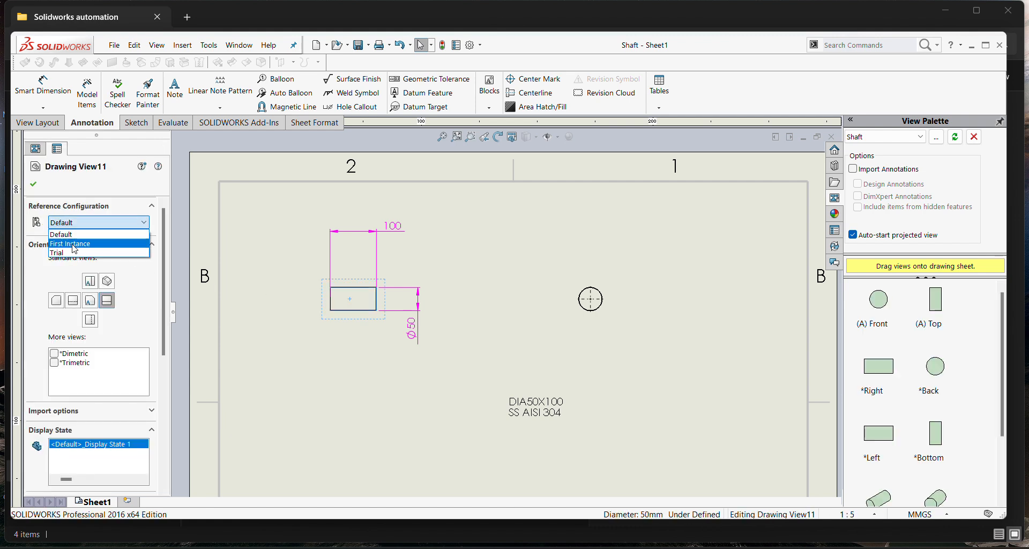
left_click(74, 243)
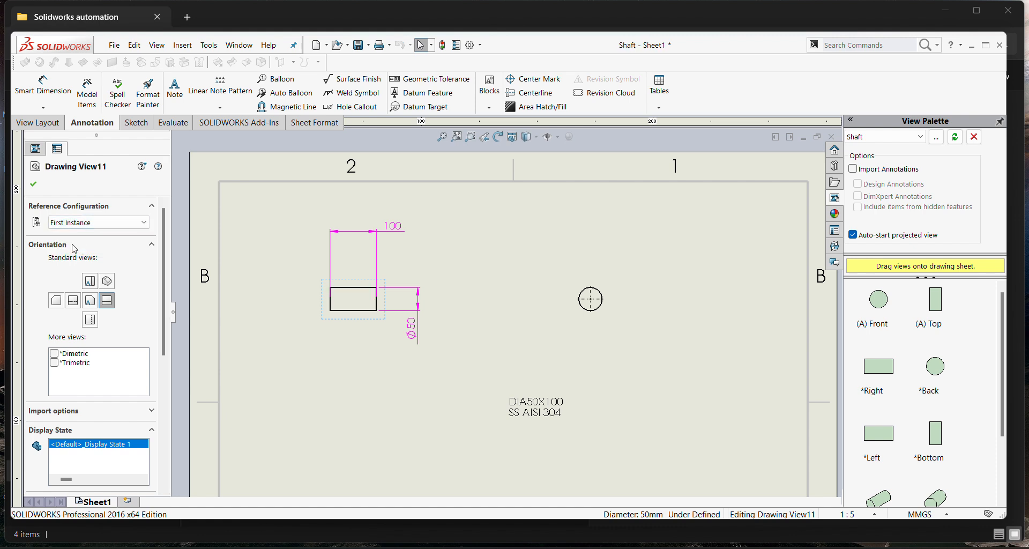
left_click(35, 186)
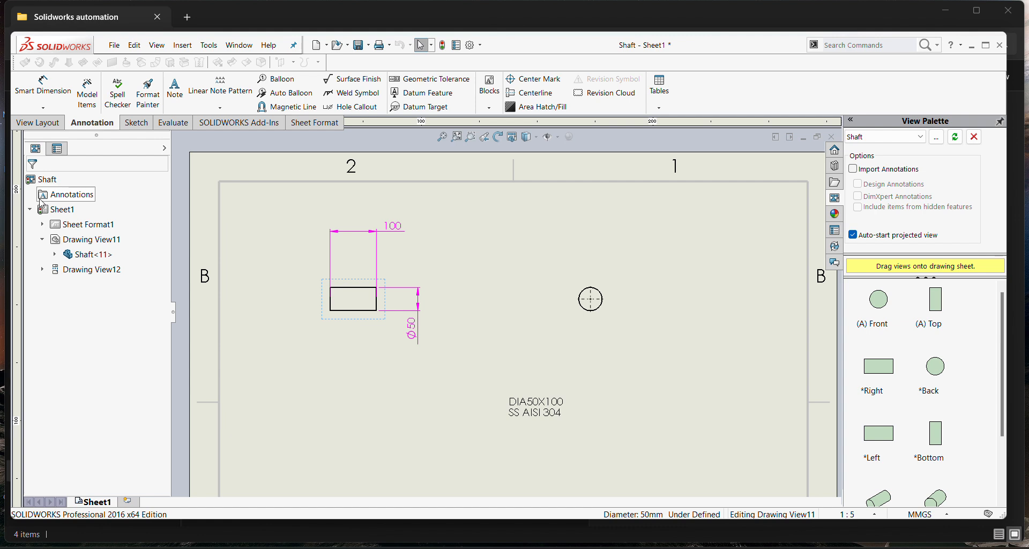
left_click(384, 383)
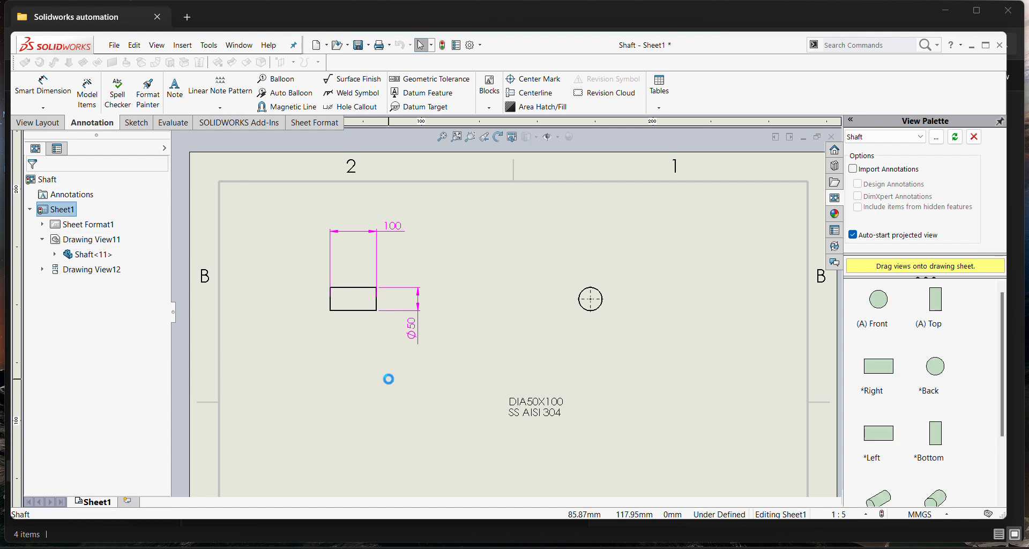
Step: Change the rectangular view's reference configuration back to Trial
left_click(344, 307)
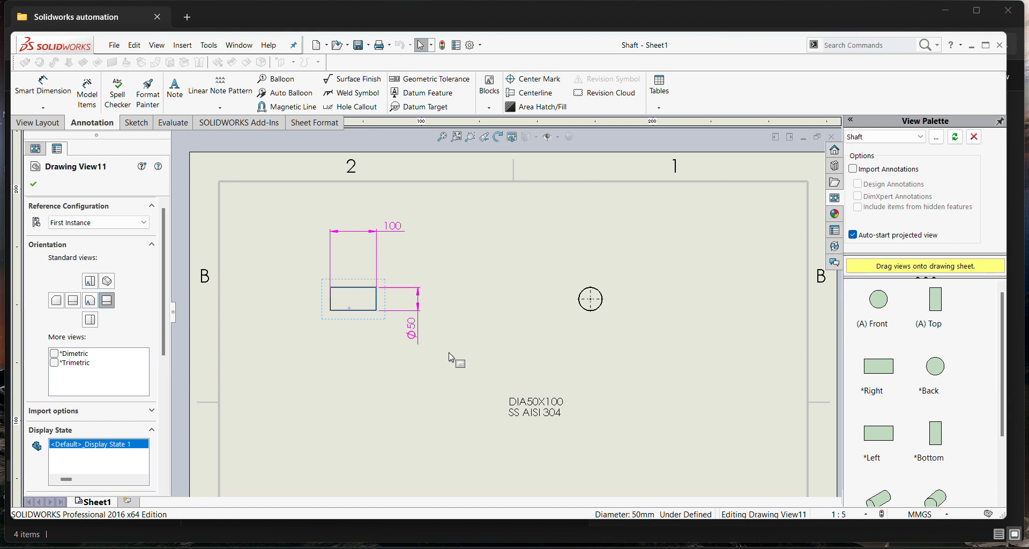
left_click(105, 223)
left_click(71, 254)
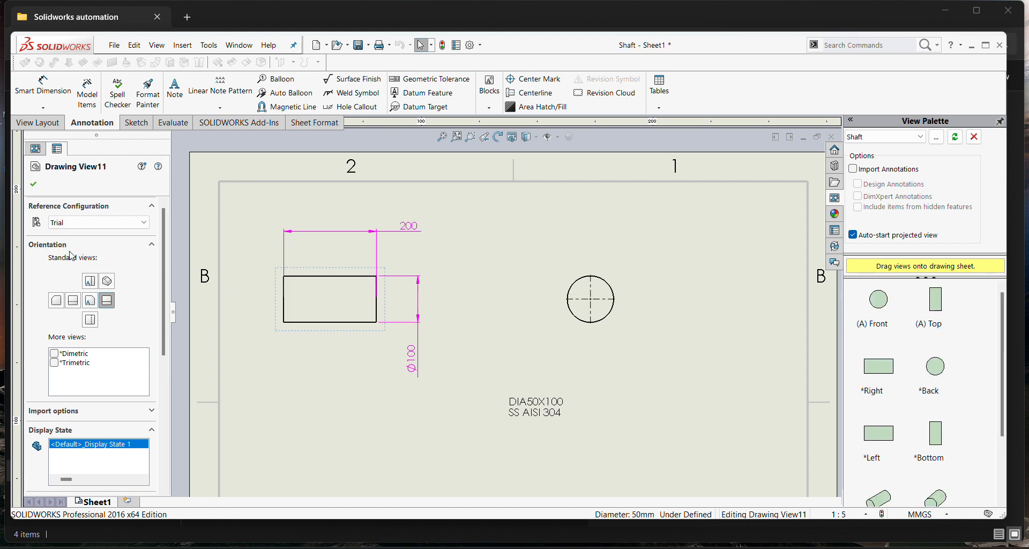
left_click(34, 184)
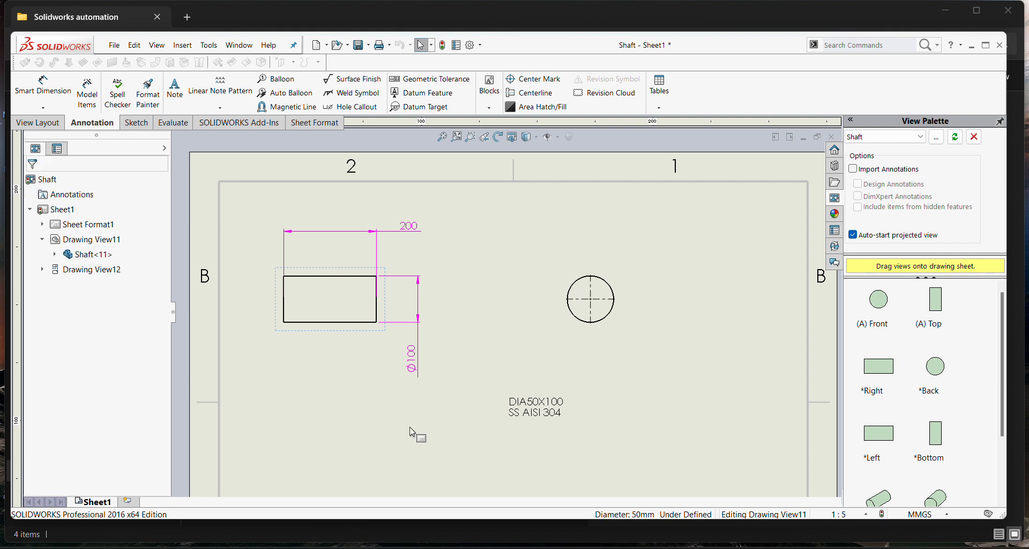
Step: Refresh the linked drawing number and material note by opening and closing its text, and save the drawing
double_click(523, 413)
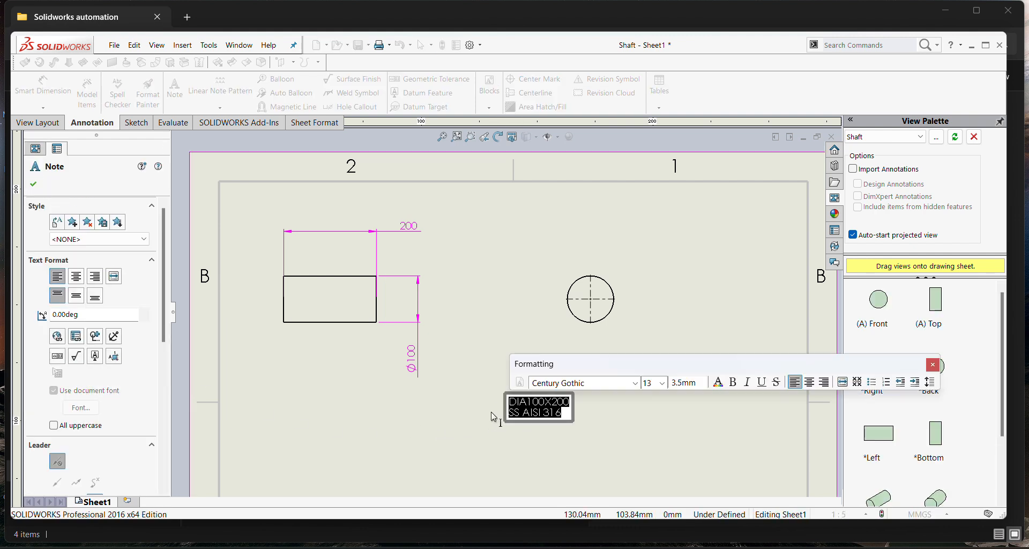
left_click(471, 428)
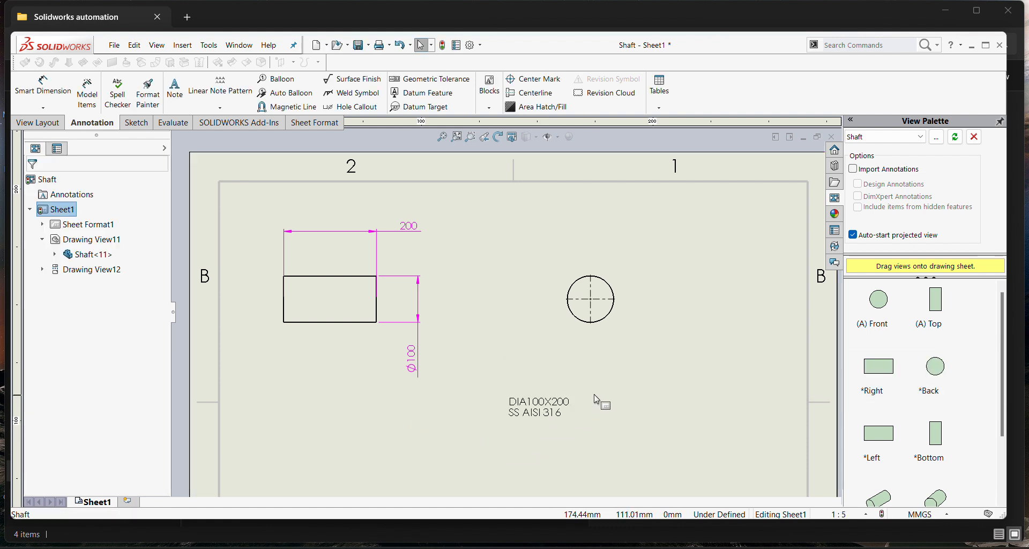
double_click(540, 405)
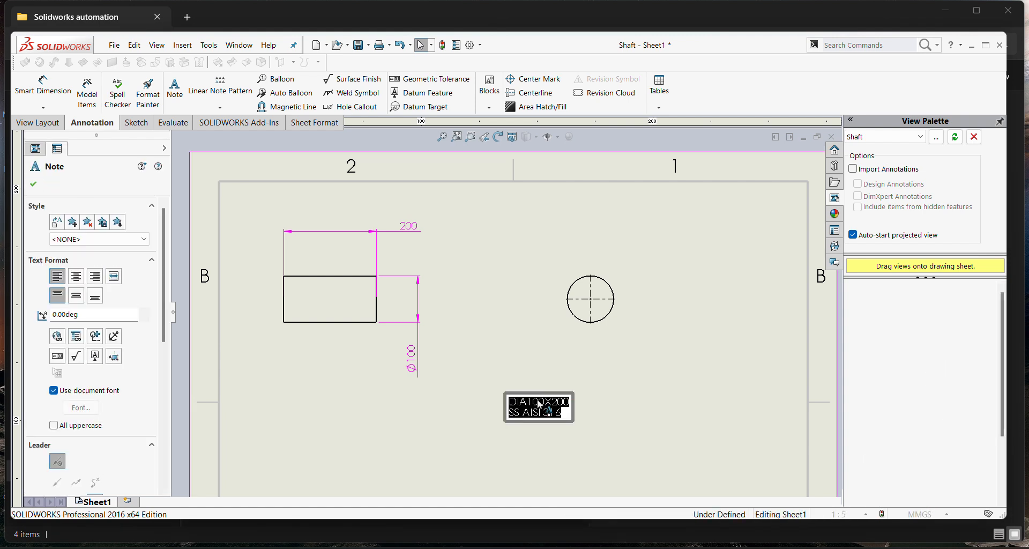
left_click(600, 420)
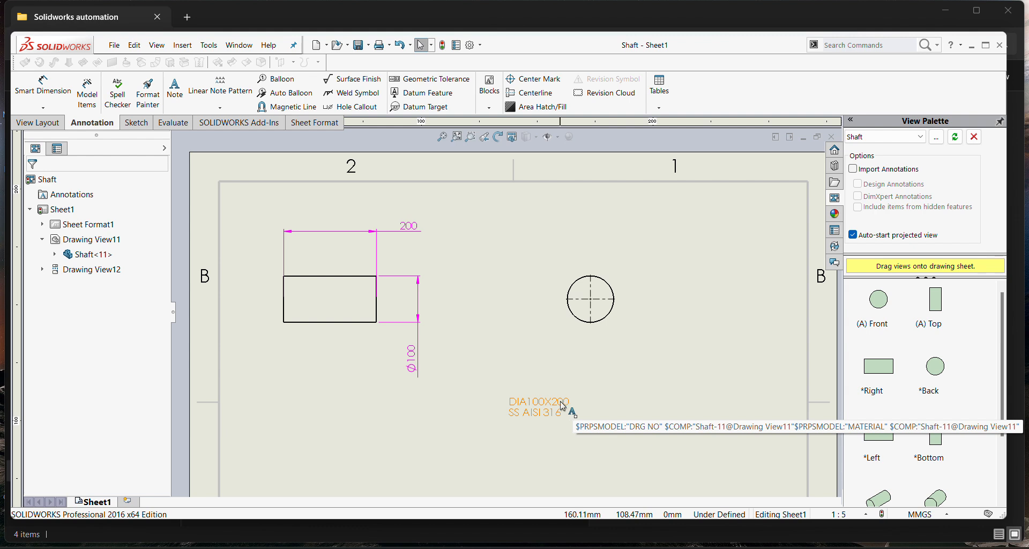
left_click(657, 352)
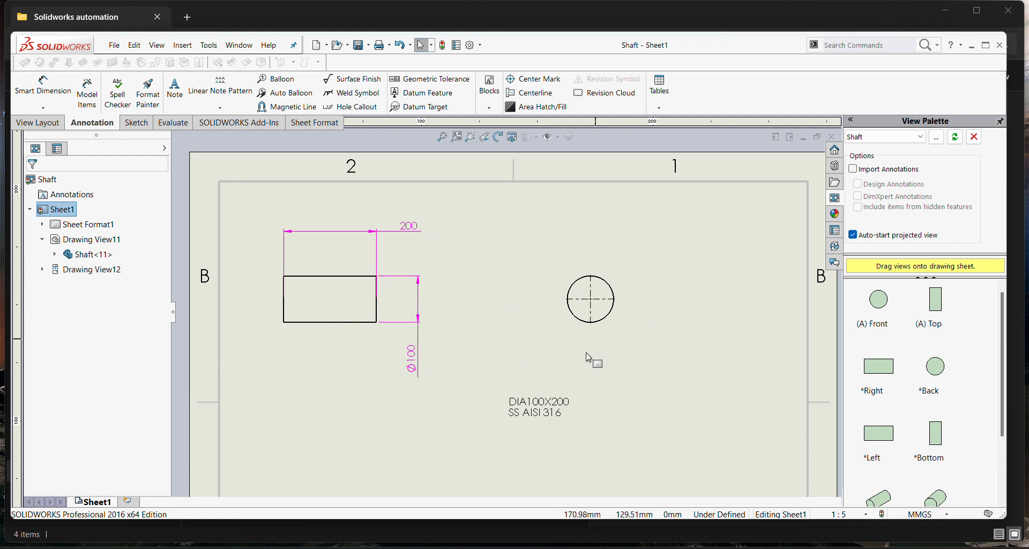
Step: Switch the rectangular shaft view's reference configuration to First Instance
left_click(320, 311)
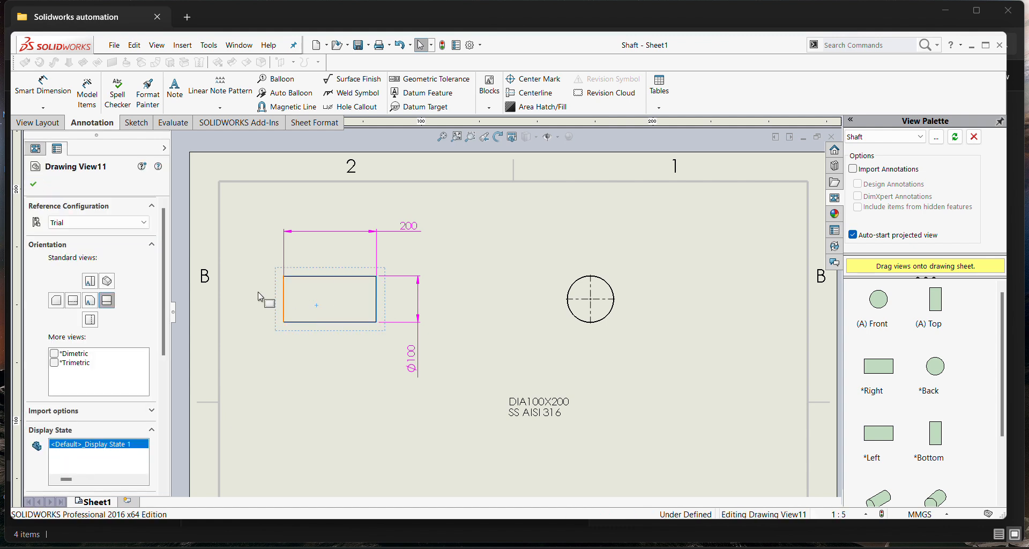
left_click(94, 225)
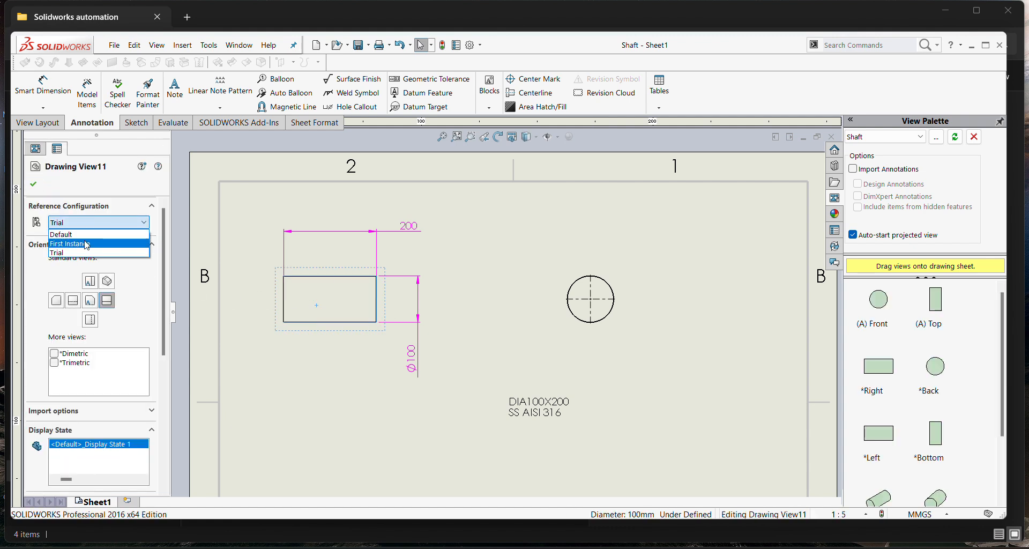
left_click(87, 244)
left_click(388, 400)
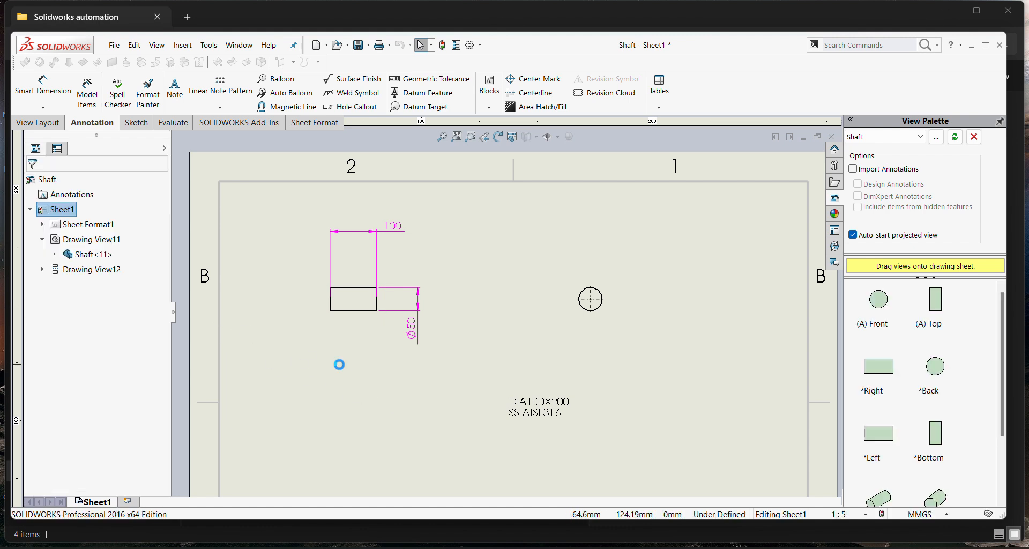
Step: Reopen and close the linked note to refresh its drawing number and material, and save the Shaft drawing
double_click(533, 411)
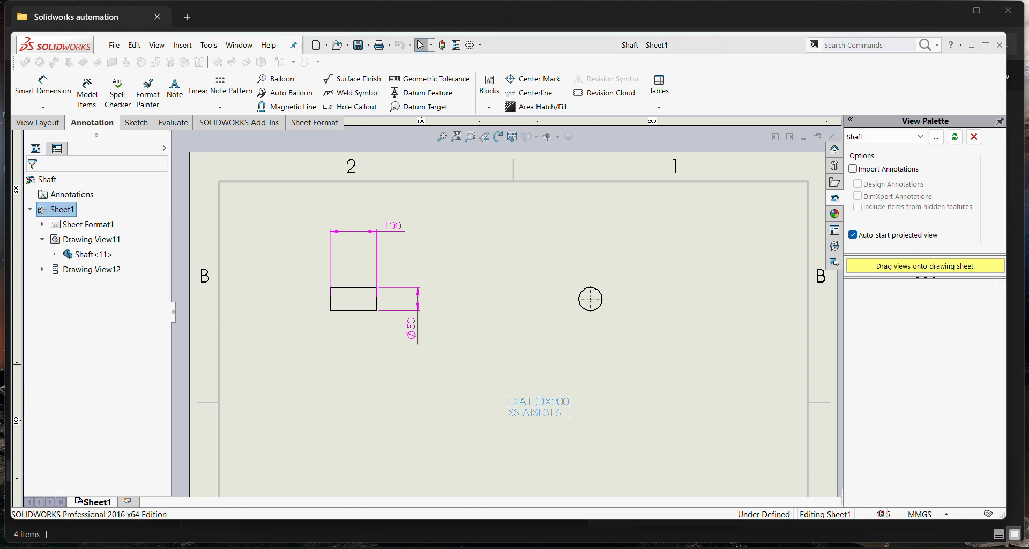
left_click(397, 414)
key("ctrl+s")
left_click(394, 402)
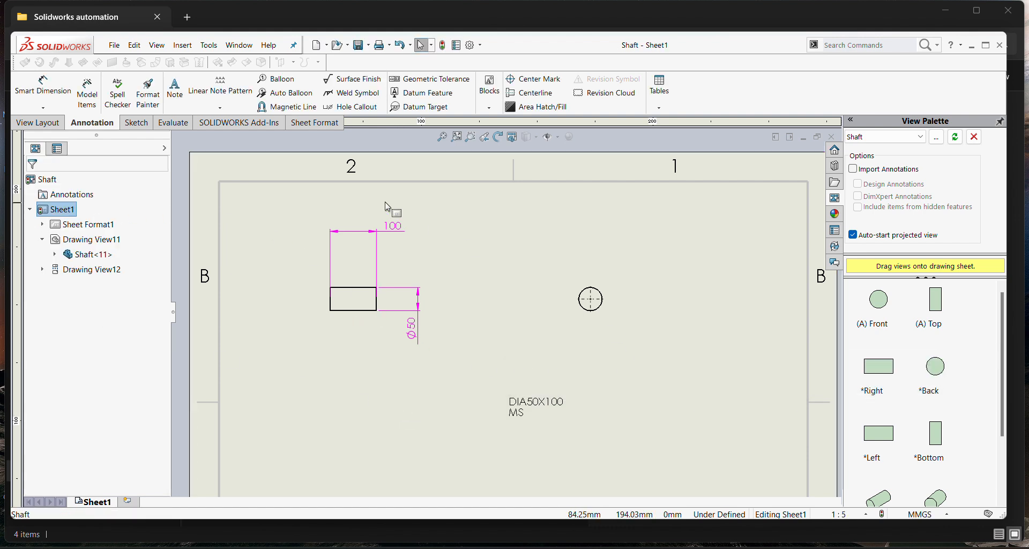
Step: Examine the whole drawing sheet, including both shaft views, the linked note and the title block
scroll(547, 247, "down", 1)
scroll(547, 248, "up", 3)
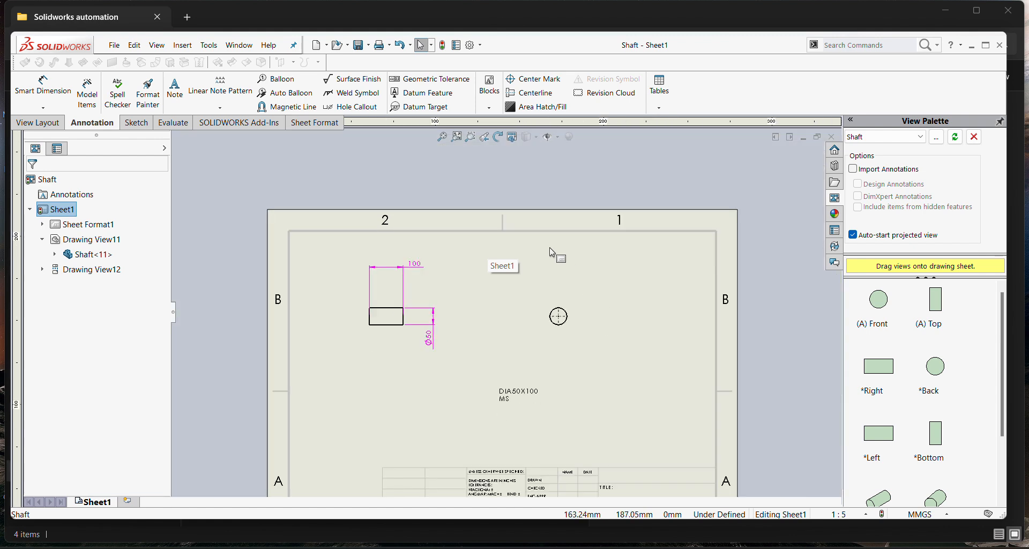
middle_click_drag(549, 247, 534, 221)
scroll(535, 257, "up", 1)
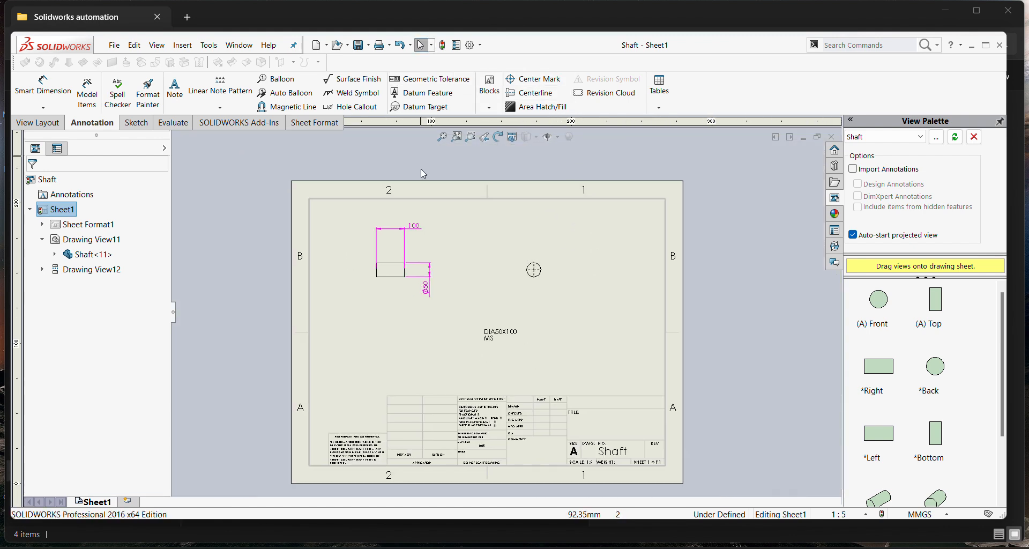
mouse_move(462, 246)
middle_mouse_down()
mouse_move(461, 270)
mouse_move(462, 233)
middle_mouse_up()
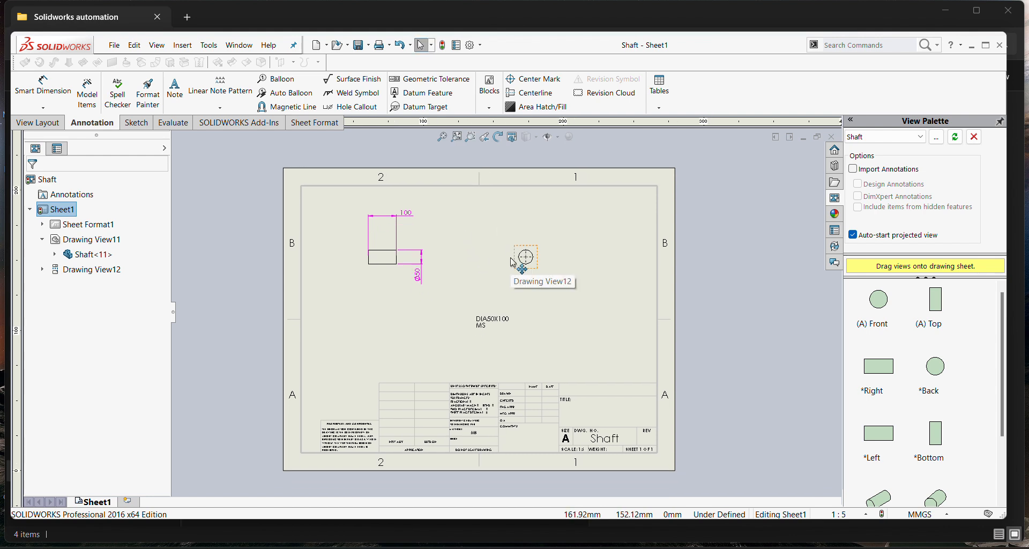